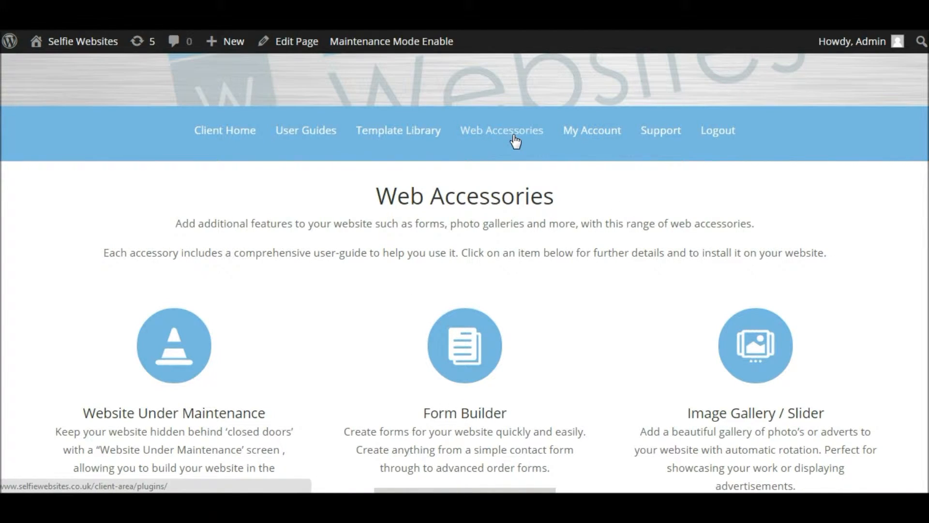
key("ctrl")
key("ctrl")
key("ctrl")
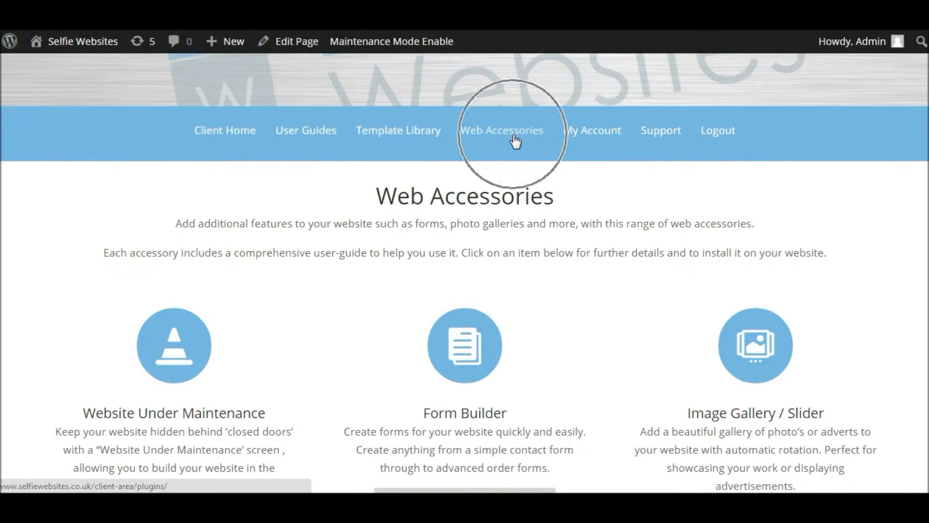
Step: Download the Google Analytics Dashboard plugin from the Website Analytics accessory's information page and dismiss the downloads bar
scroll(464, 273, "down", 8)
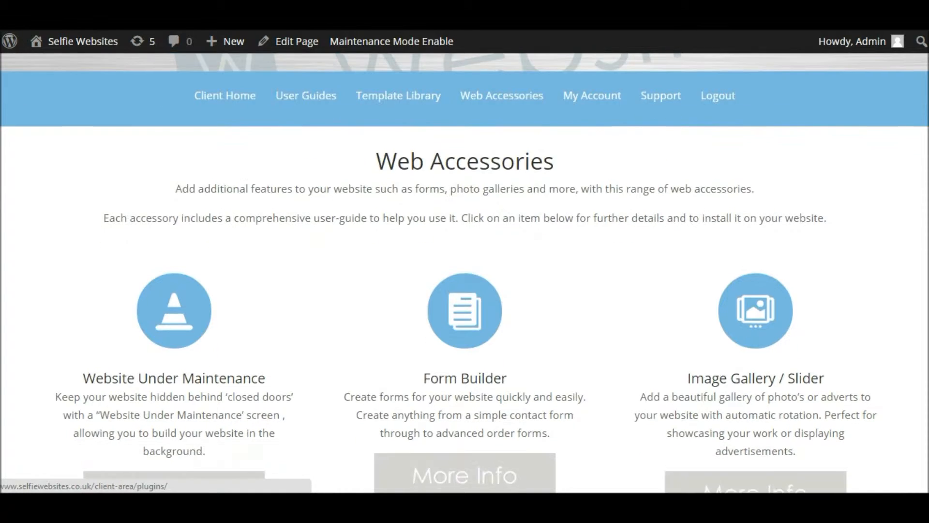
scroll(342, 275, "down", 2)
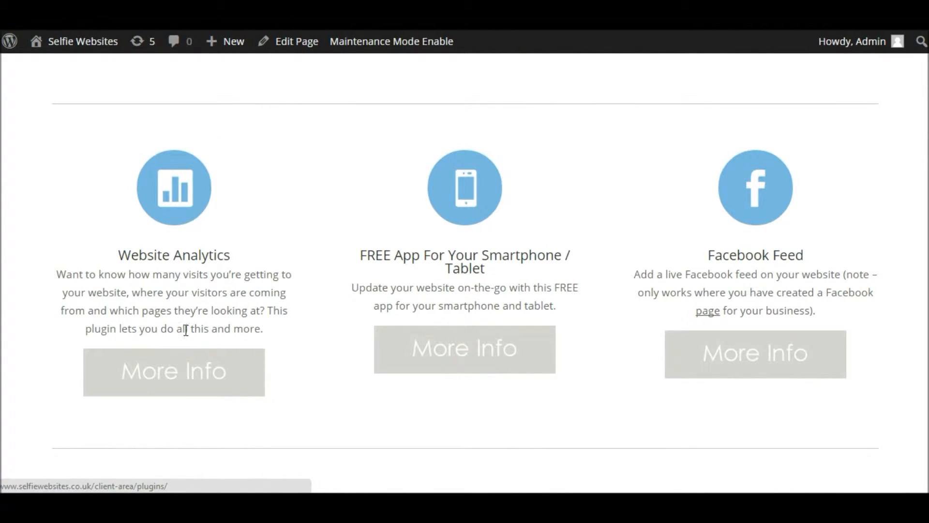
left_click(186, 380)
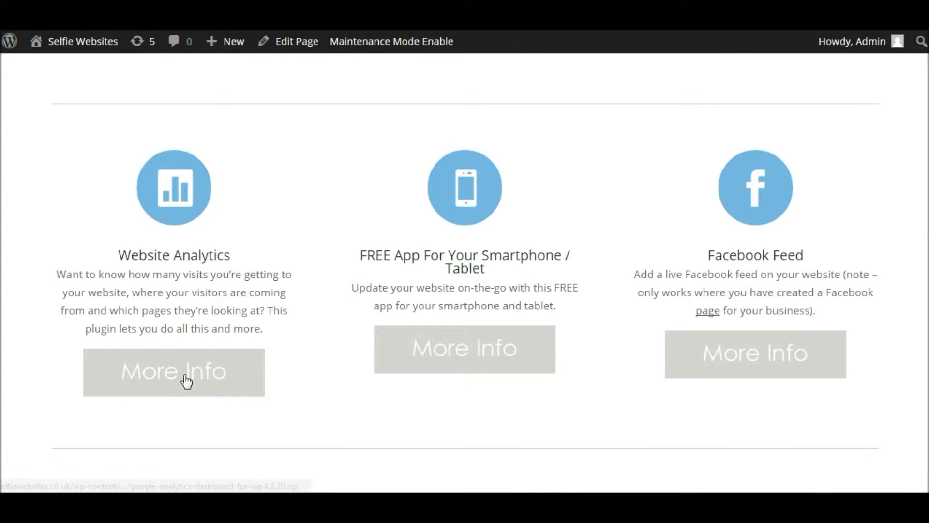
scroll(387, 338, "down", 2)
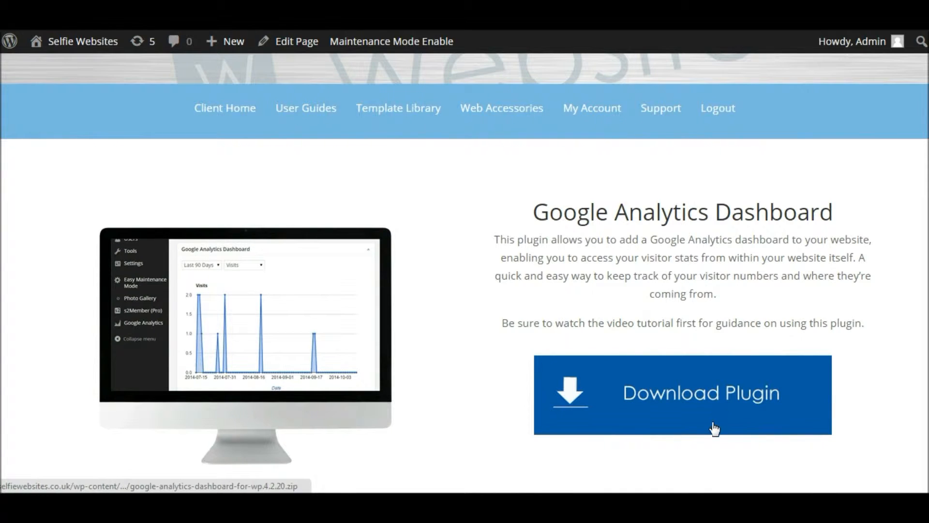
left_click(682, 394)
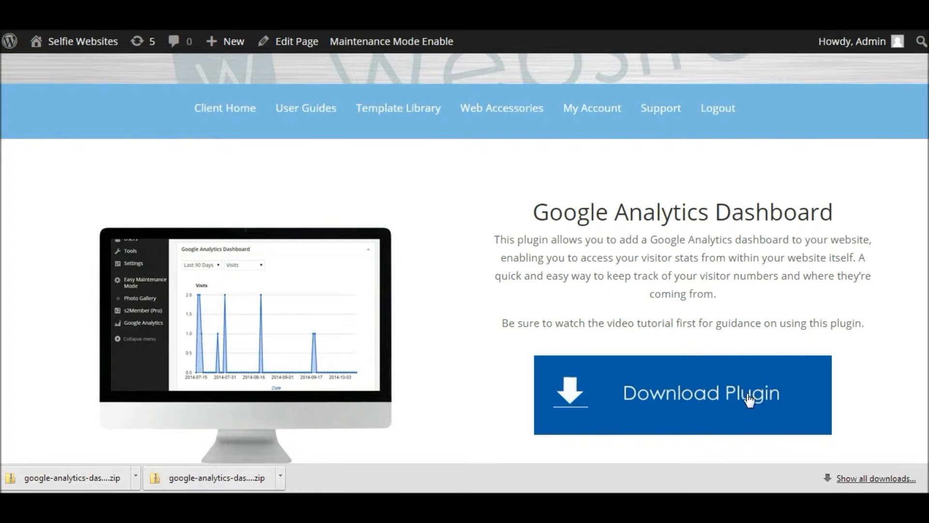
left_click(928, 478)
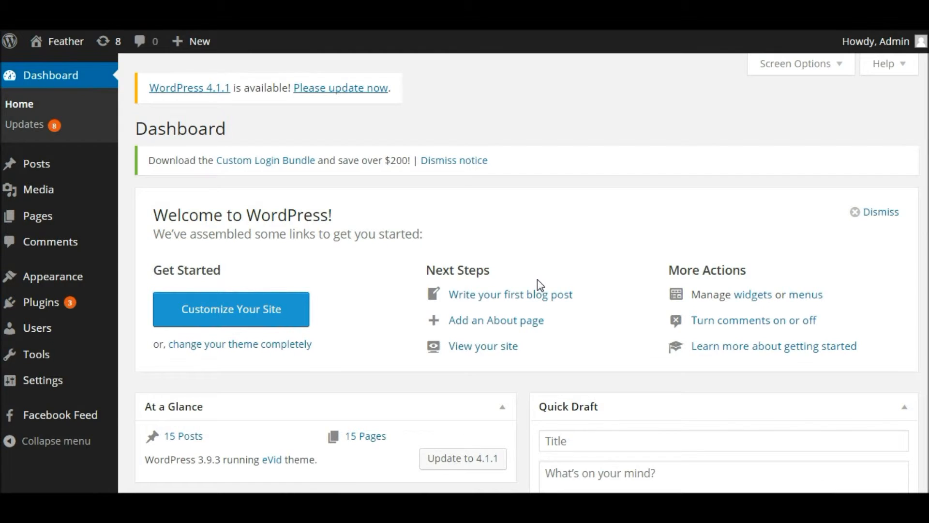
Step: Go to the Feather site's plugin installation page for uploading a plugin in .zip format
left_click(45, 302)
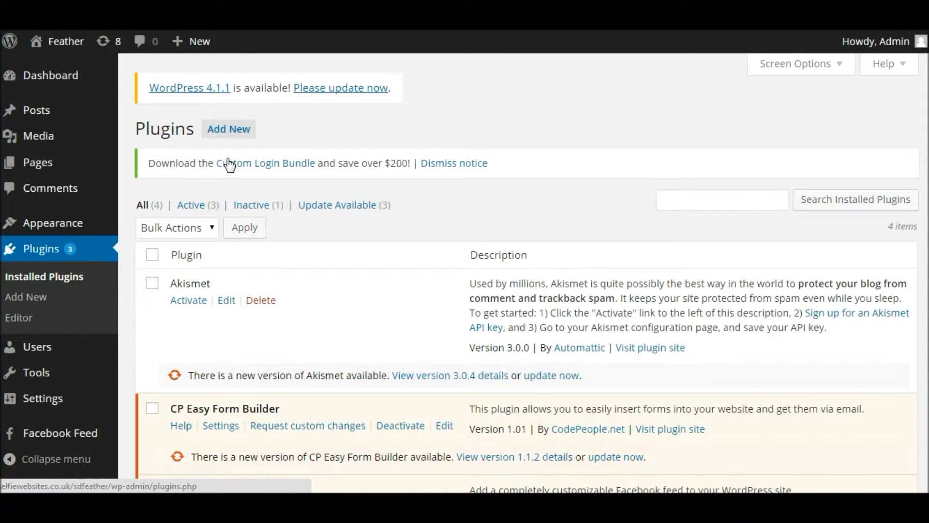
left_click(235, 138)
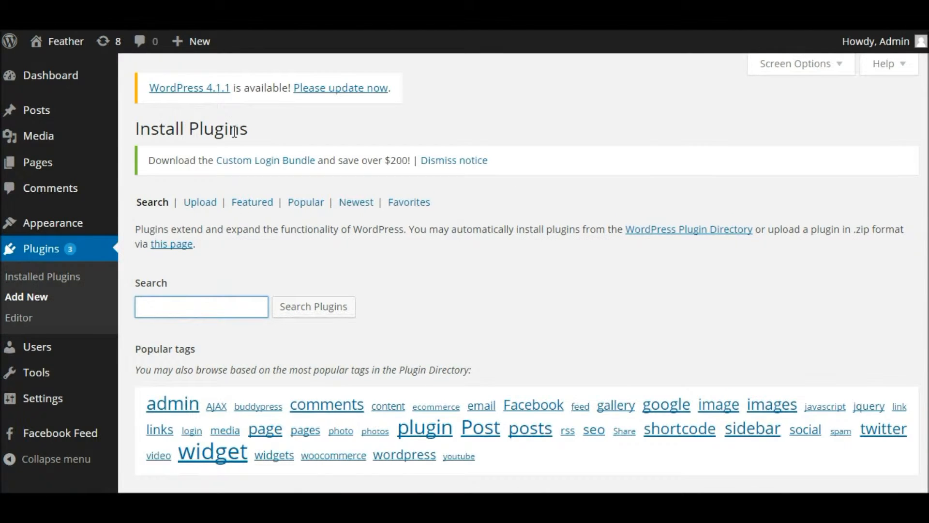
left_click(208, 209)
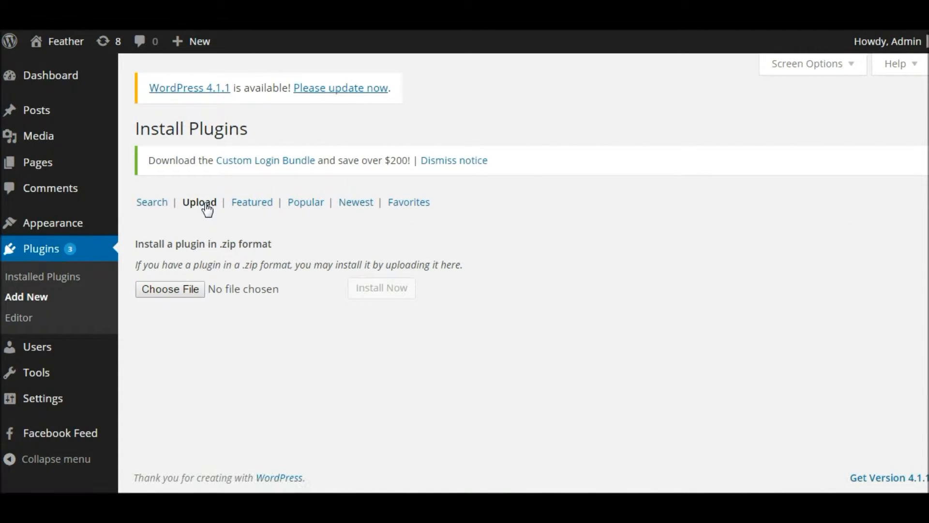
Step: Install the plugin from google-analytics-dashboard-for-wp.4.2.20 (1).zip in the Downloads folder and activate it
left_click(184, 294)
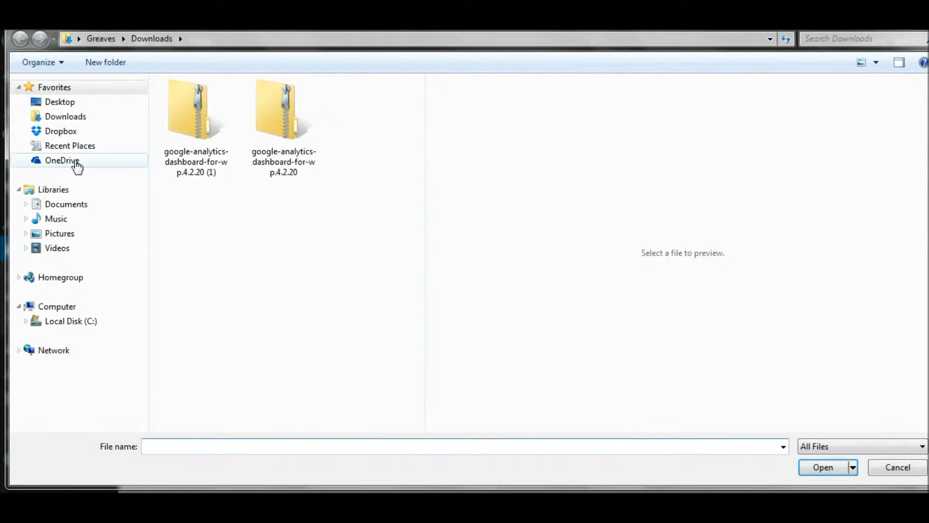
left_click(51, 120)
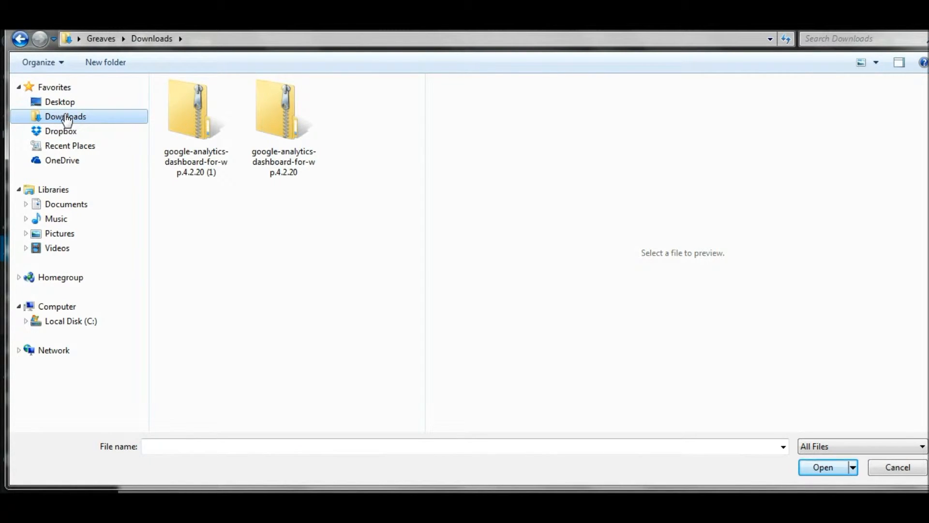
double_click(193, 121)
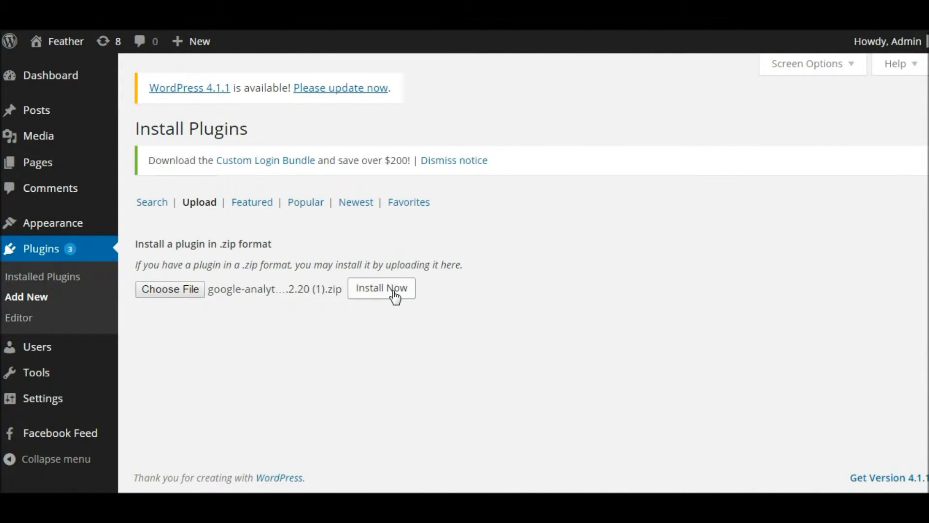
left_click(394, 291)
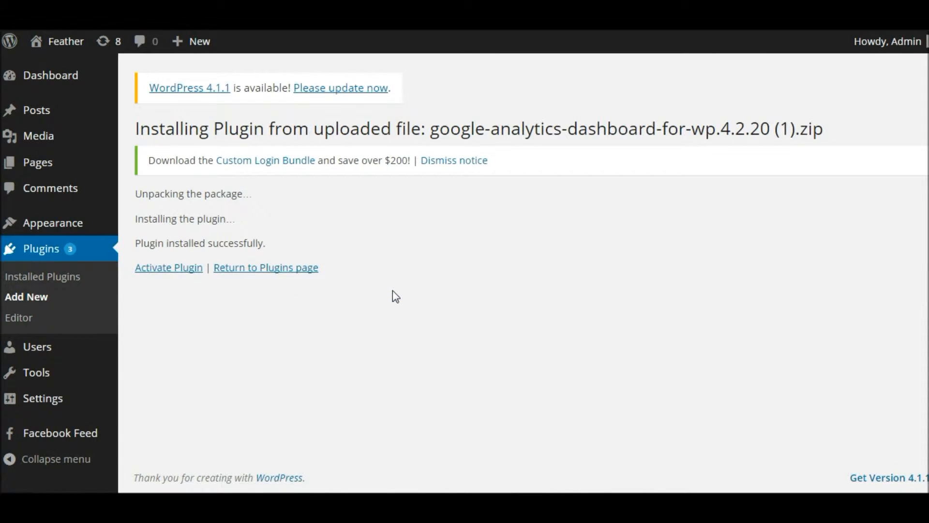
left_click(169, 268)
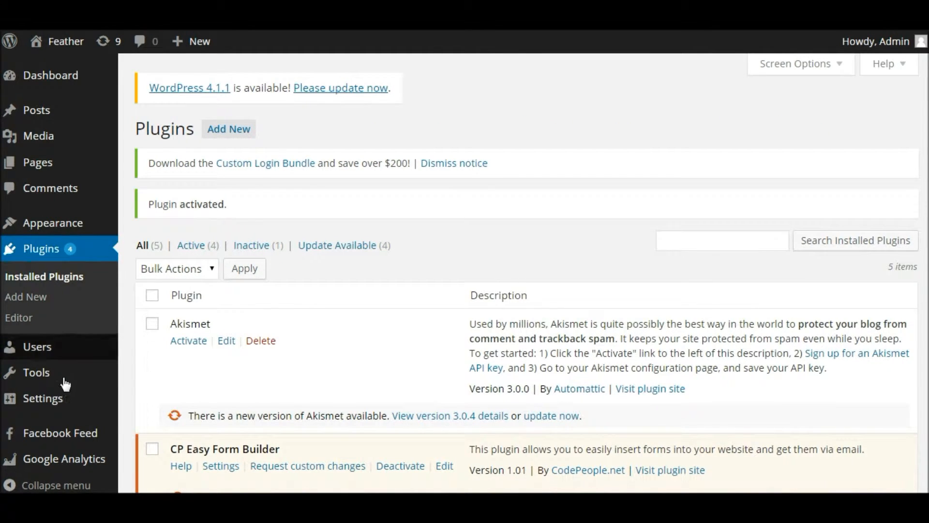
scroll(928, 300, "down", 2)
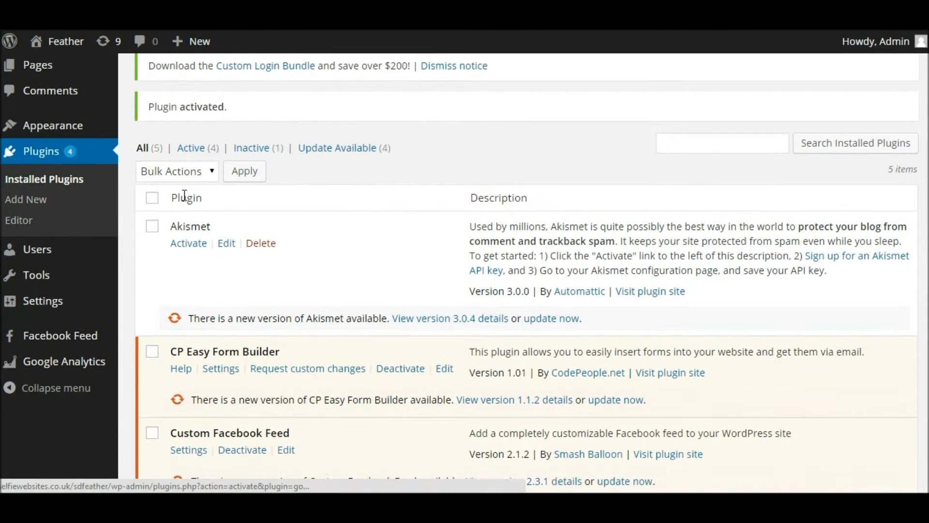
Step: Search the web for "google analytics" and open the Google Analytics official website
mouse_move(42, 366)
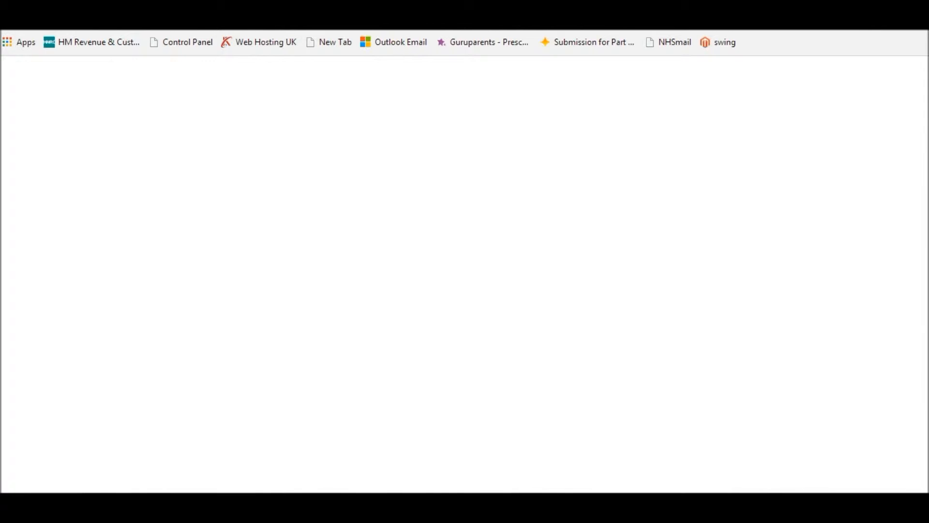
type("googlr")
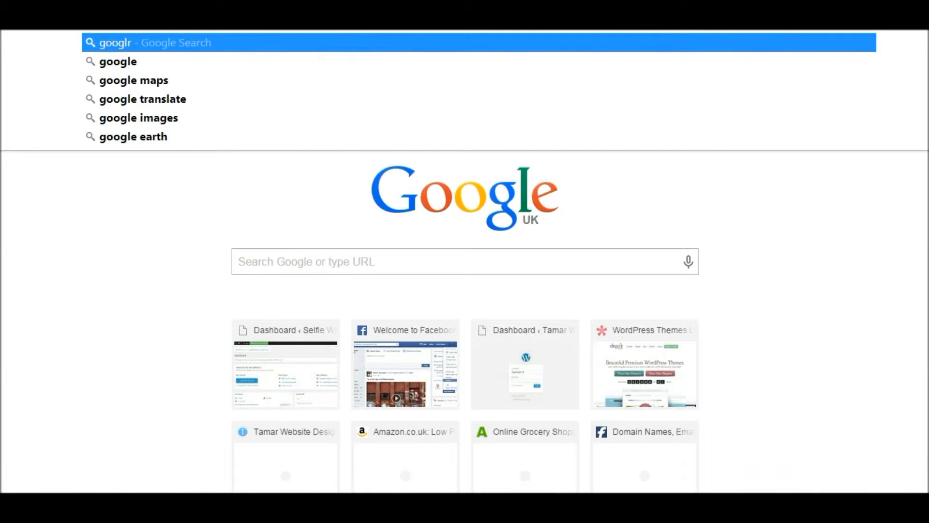
key("BackSpace")
type("e analt")
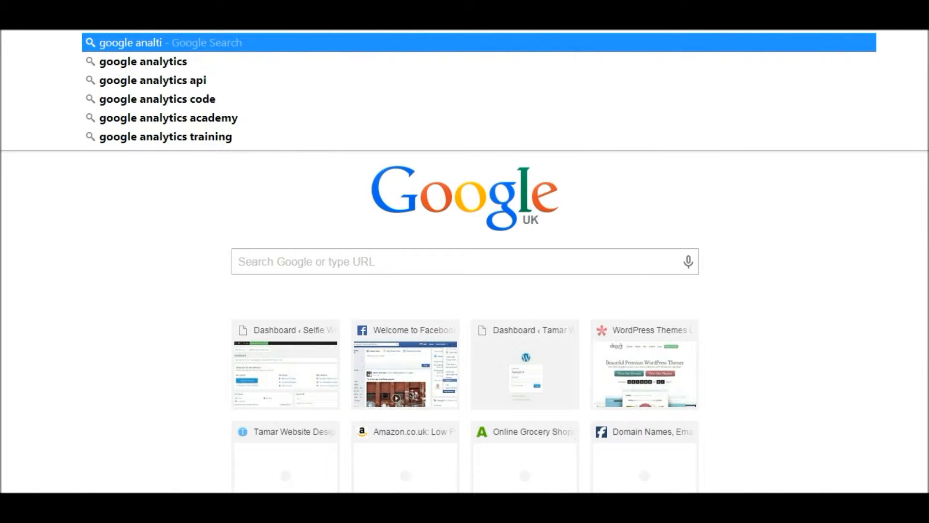
key("BackSpace")
type("ytics")
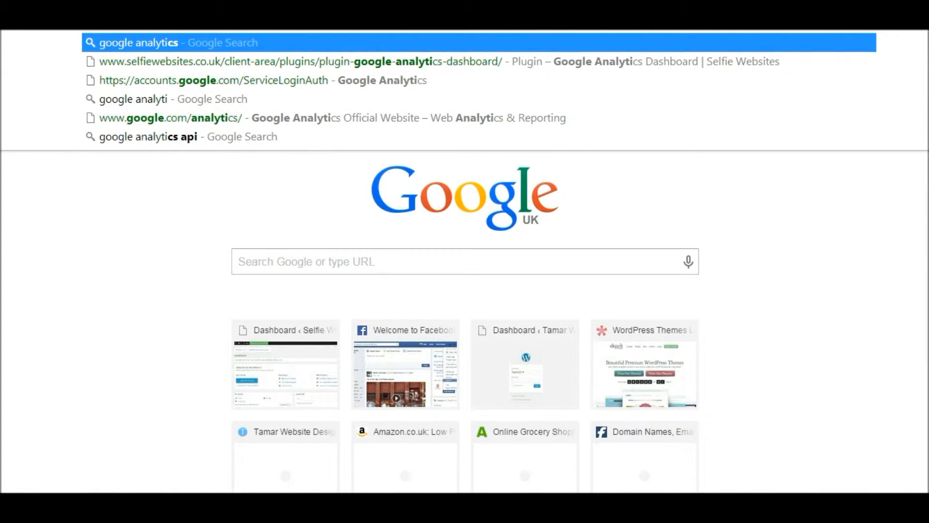
key("Return")
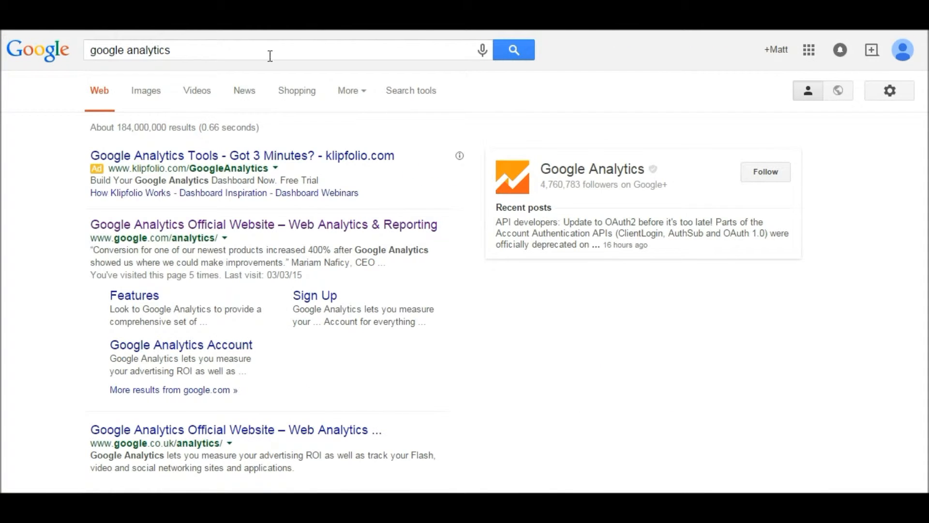
left_click(231, 227)
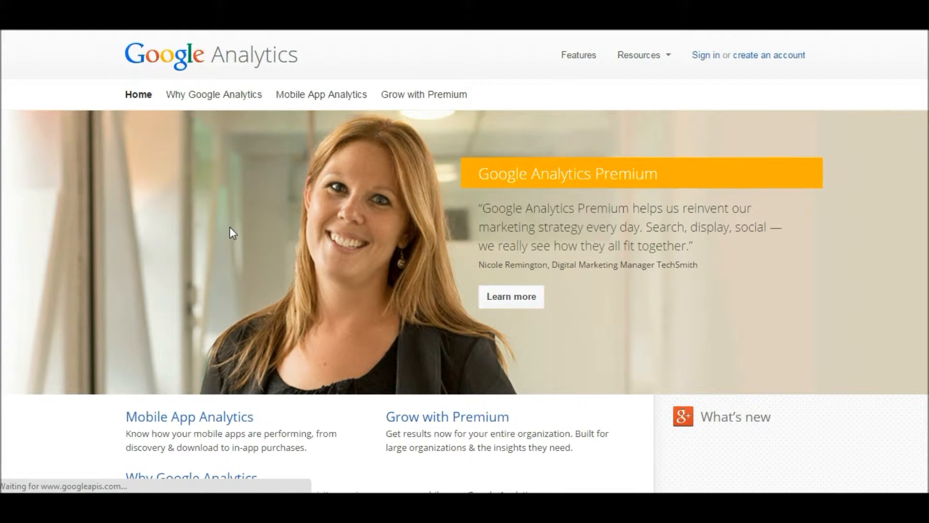
Step: Sign in to Google Analytics with the existing Outlook account, entering the account password
left_click(705, 56)
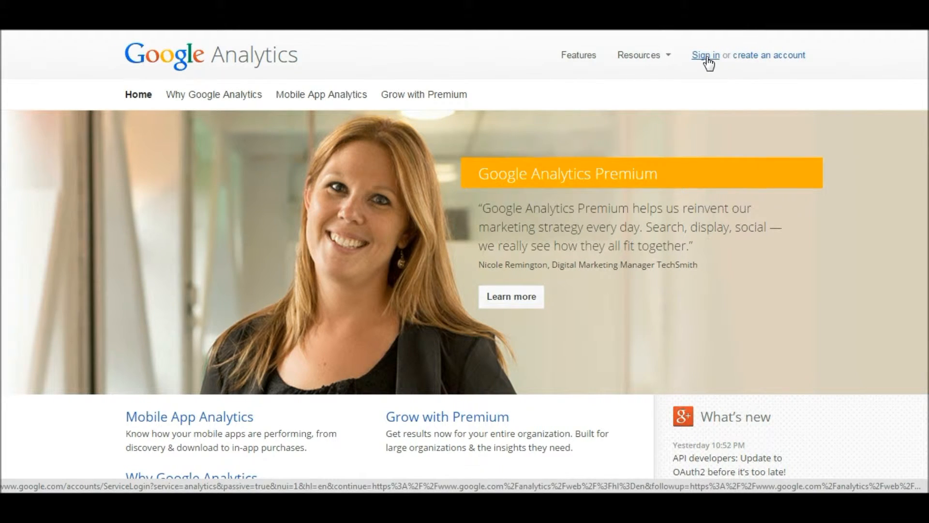
left_click(761, 62)
key("ctrl")
key("ctrl")
left_click(705, 57)
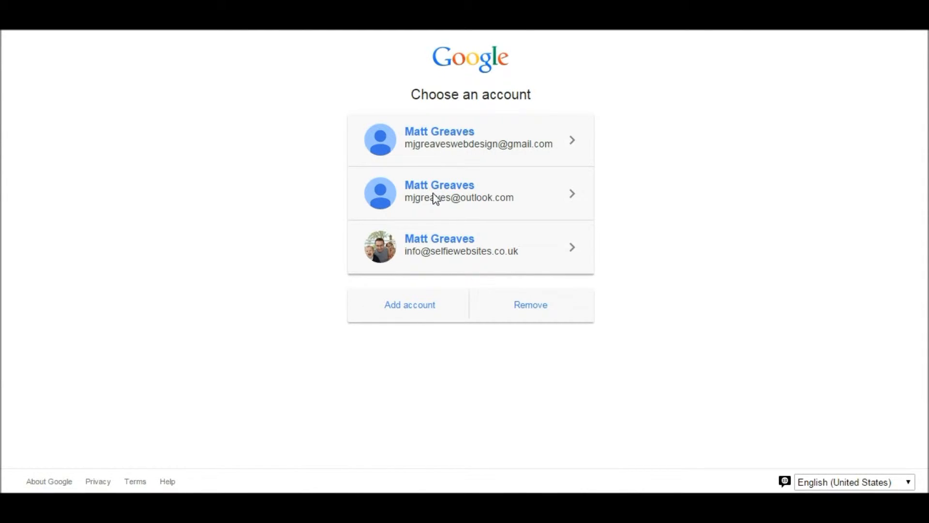
left_click(435, 199)
key("ctrl+v")
left_click(455, 346)
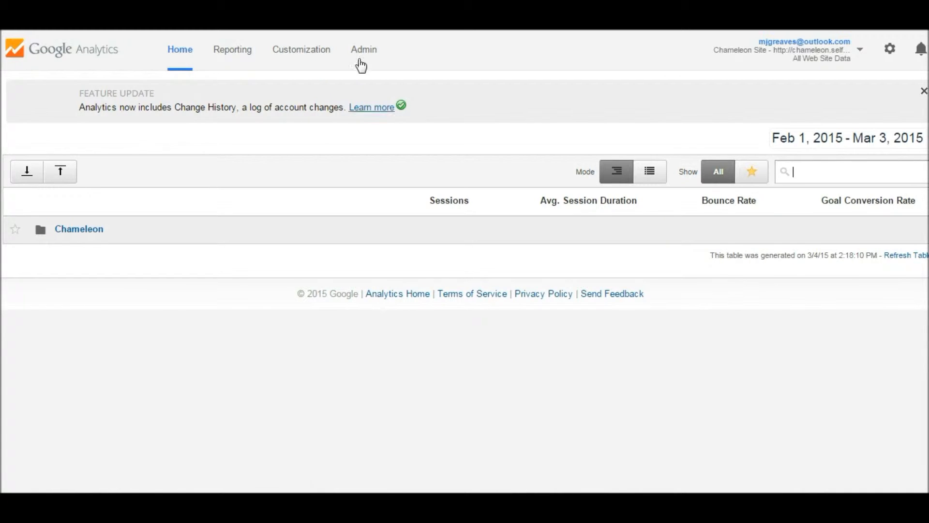
Step: Start creating a new account in the Google Analytics administration and choose Website as the item to track
left_click(361, 52)
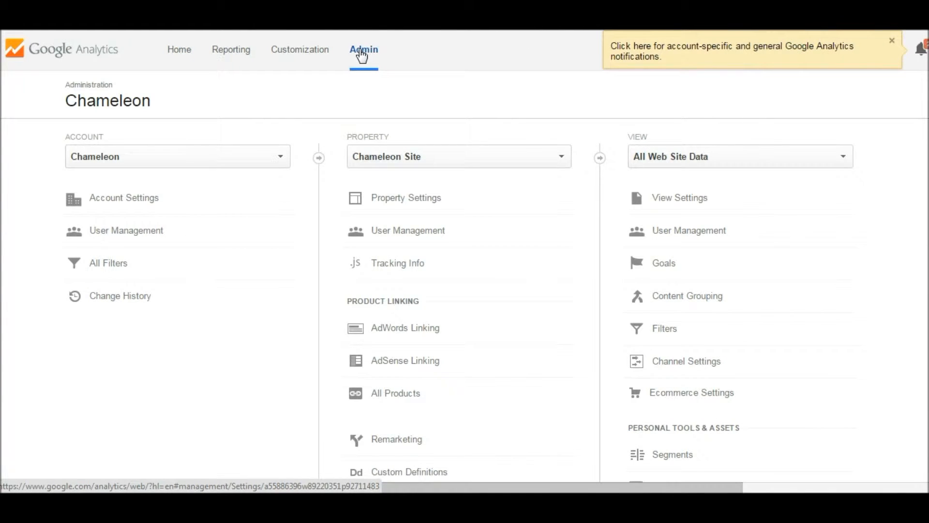
left_click(125, 158)
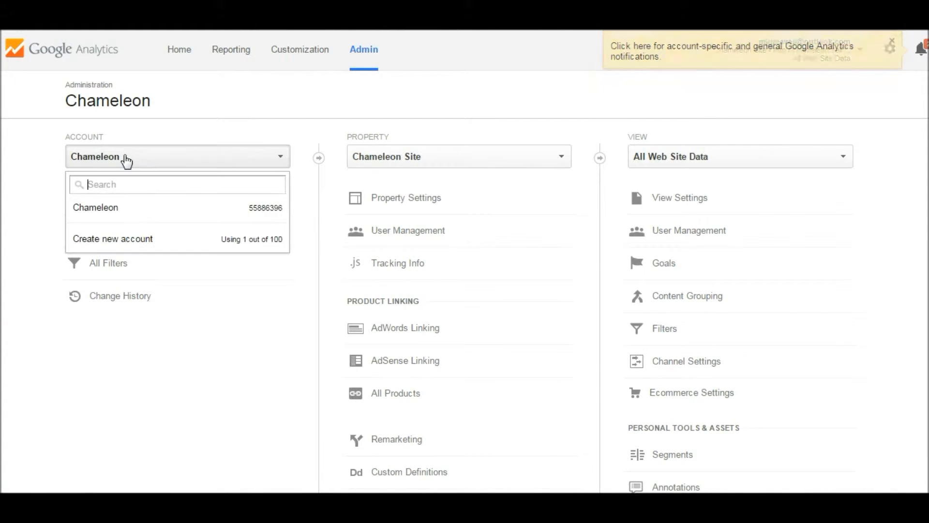
left_click(99, 248)
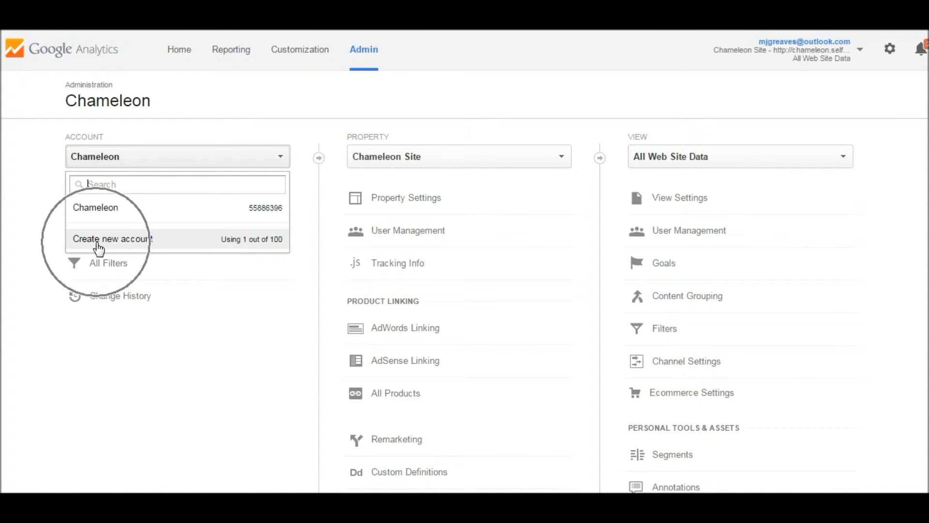
left_click(103, 237)
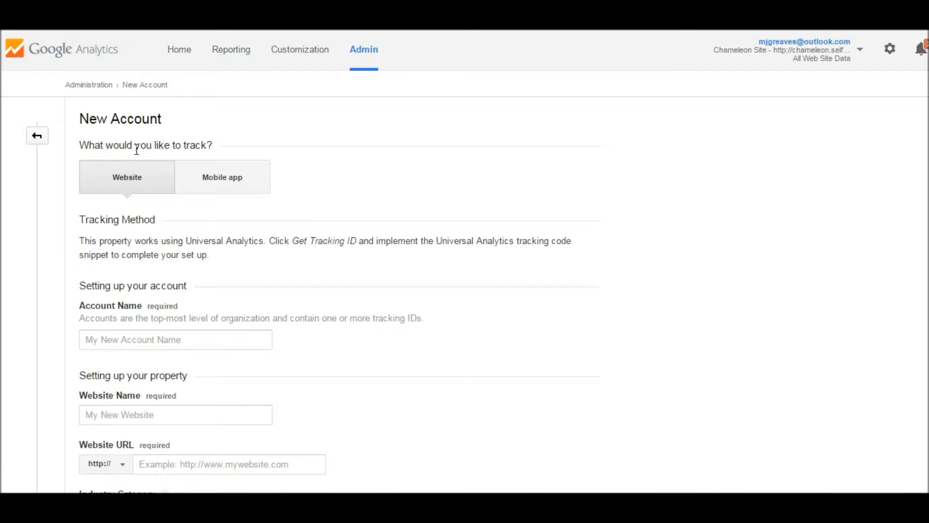
left_click(127, 186)
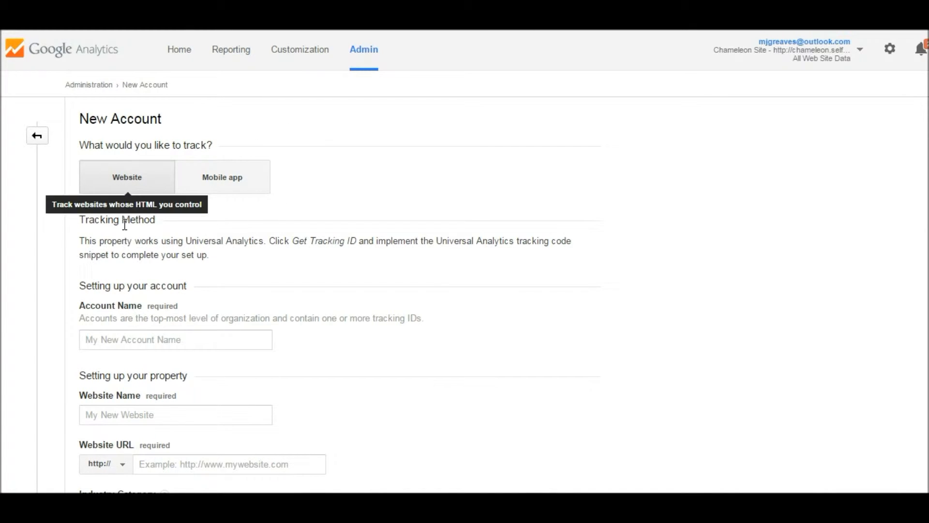
scroll(359, 262, "down", 3)
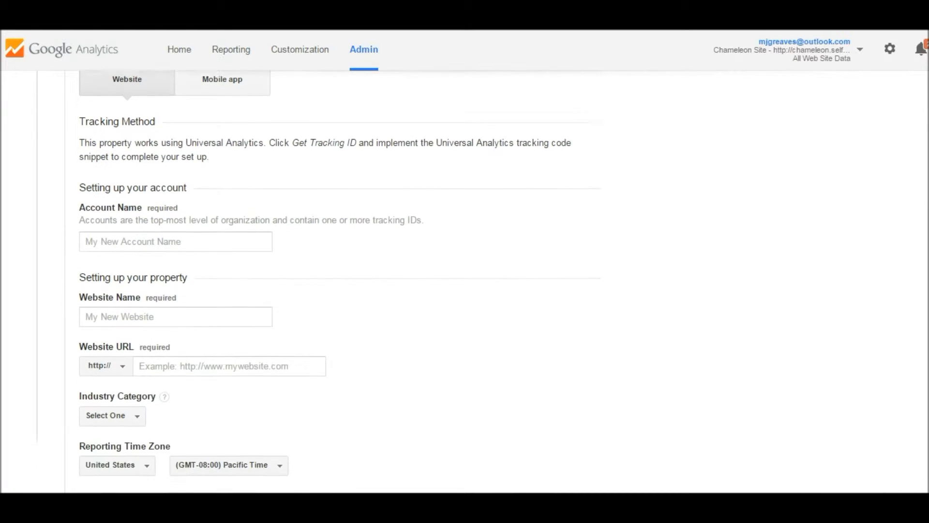
left_click(190, 216)
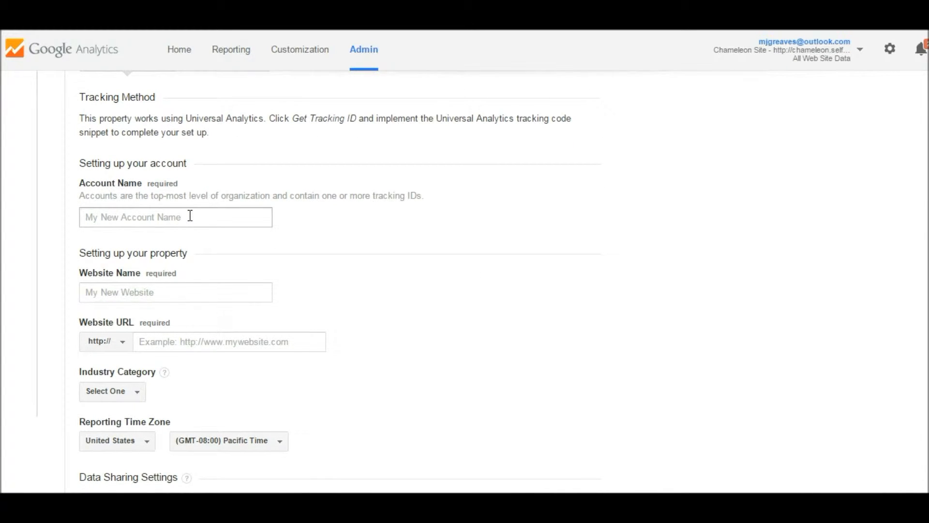
left_click(190, 216)
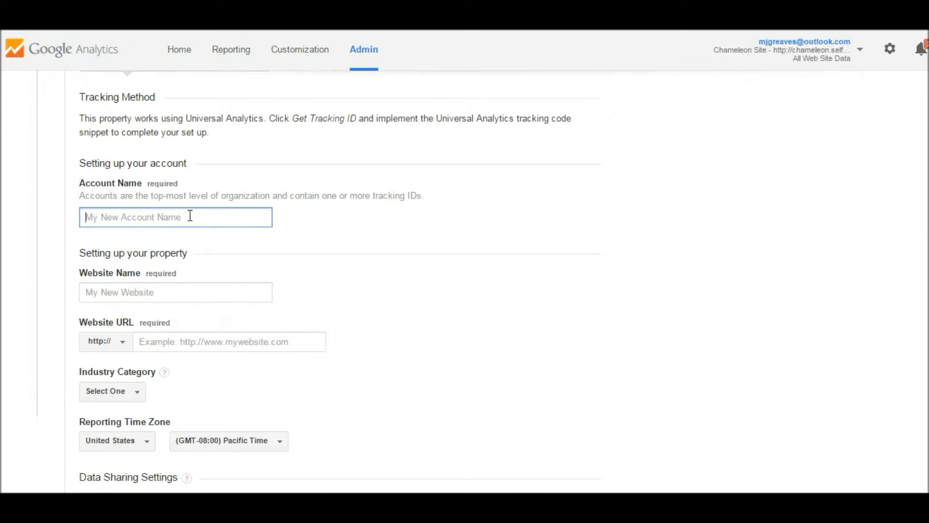
type("My Testing Wesbite")
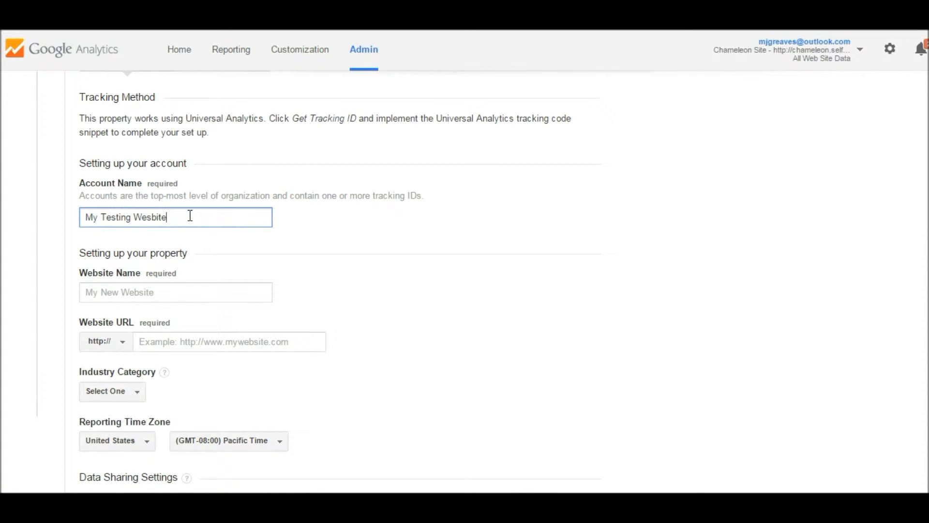
left_click(161, 295)
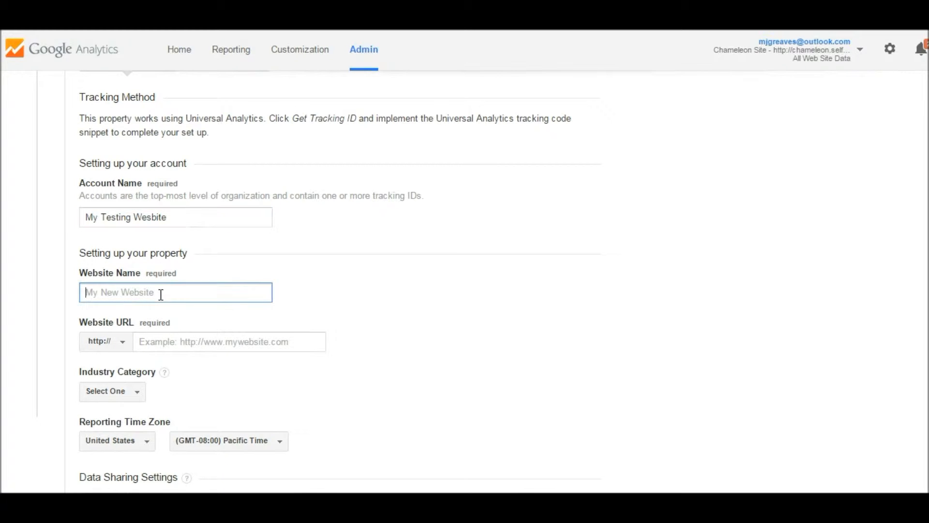
scroll(160, 295, "down", 3)
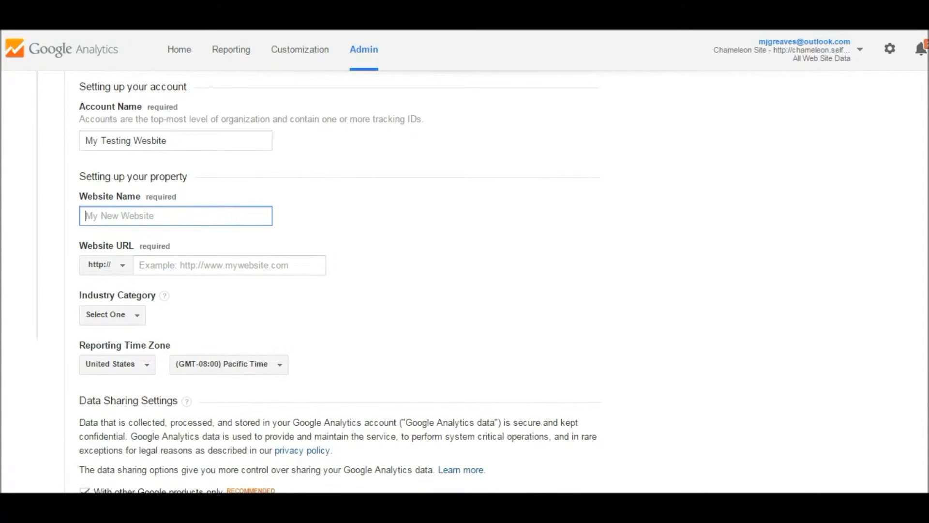
Step: Set the account name to "Account 1" and the website name to "My Testing website"
left_click_drag(193, 141, 84, 141)
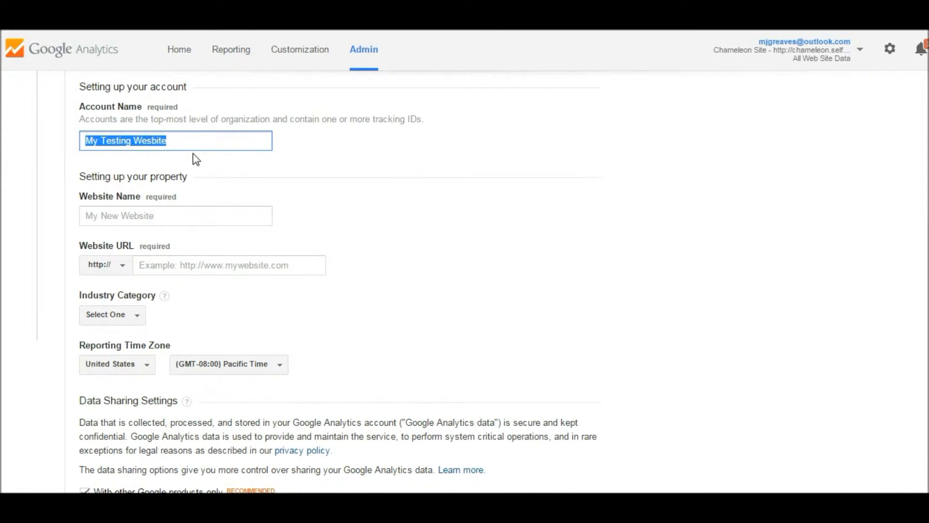
type("Account 1")
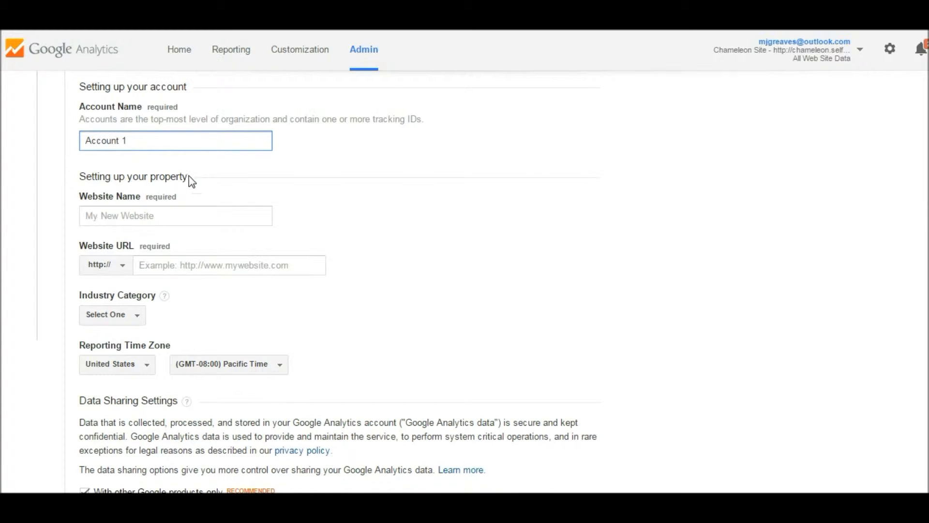
left_click(163, 215)
type("My Testing website")
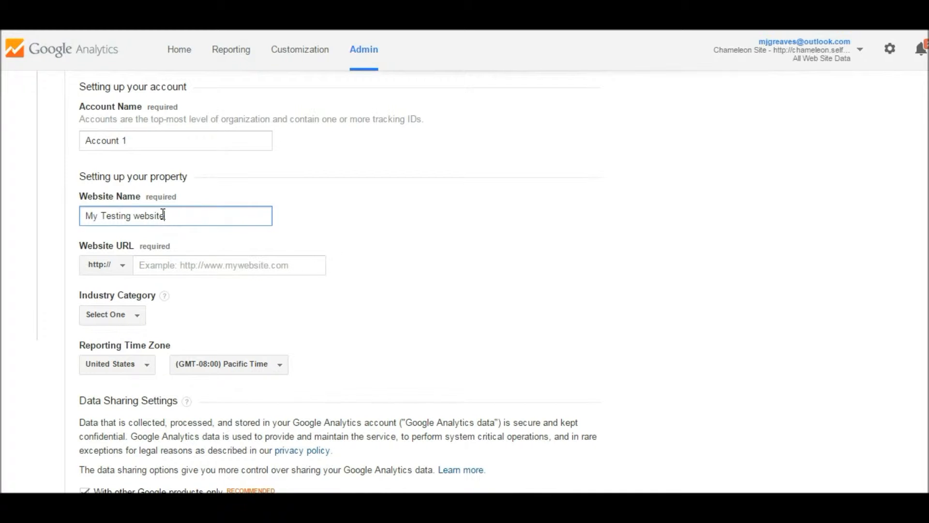
left_click(178, 264)
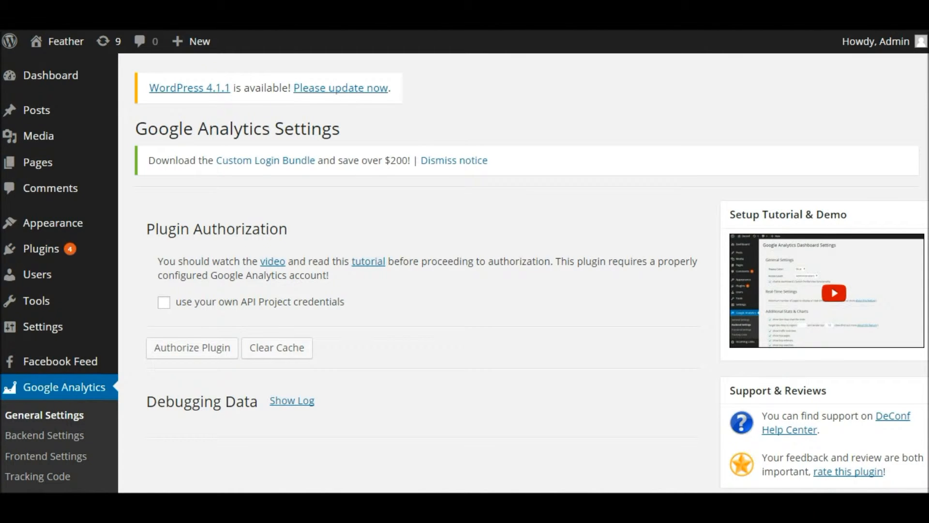
left_click(67, 42)
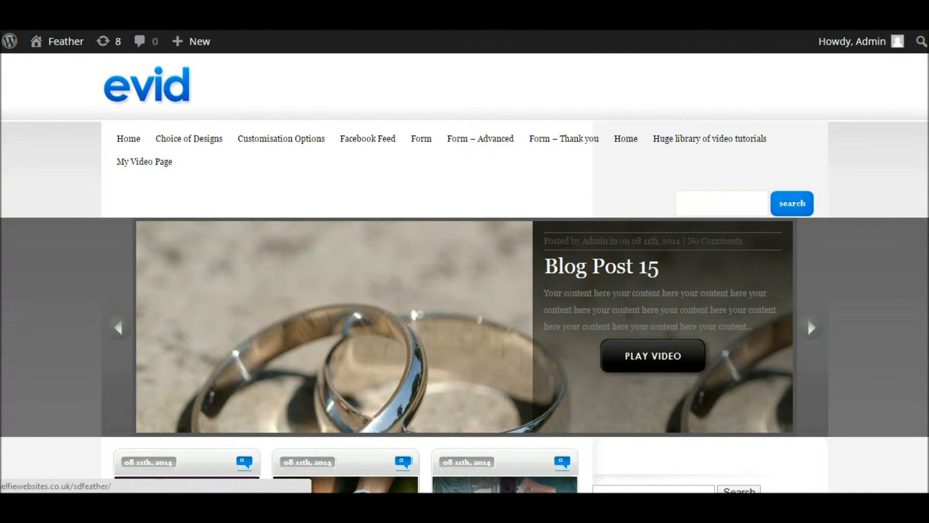
right_click(175, 29)
left_click(200, 68)
right_click(202, 29)
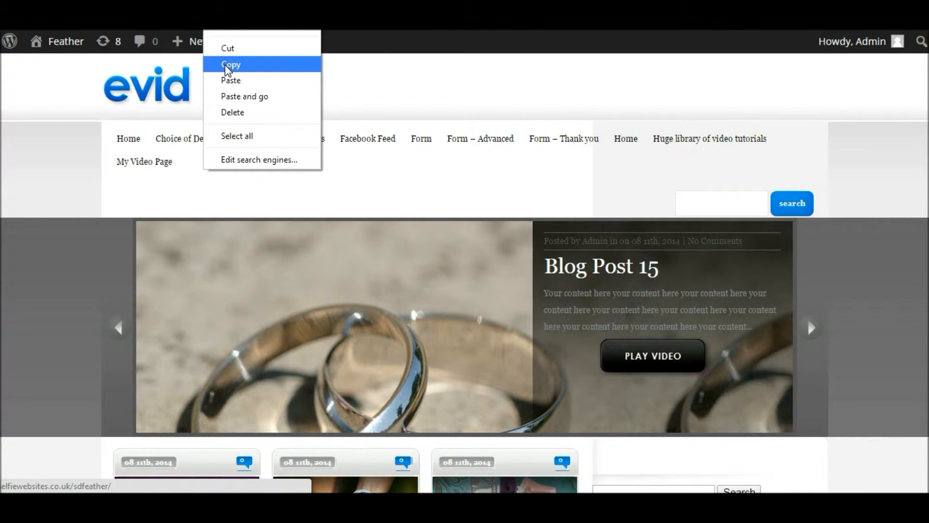
left_click(228, 66)
key("ctrl+Tab")
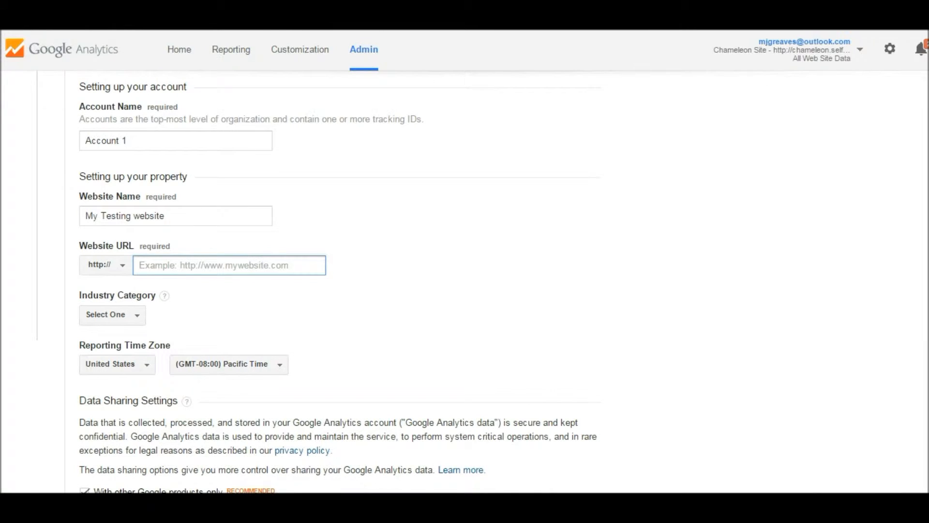
right_click(204, 261)
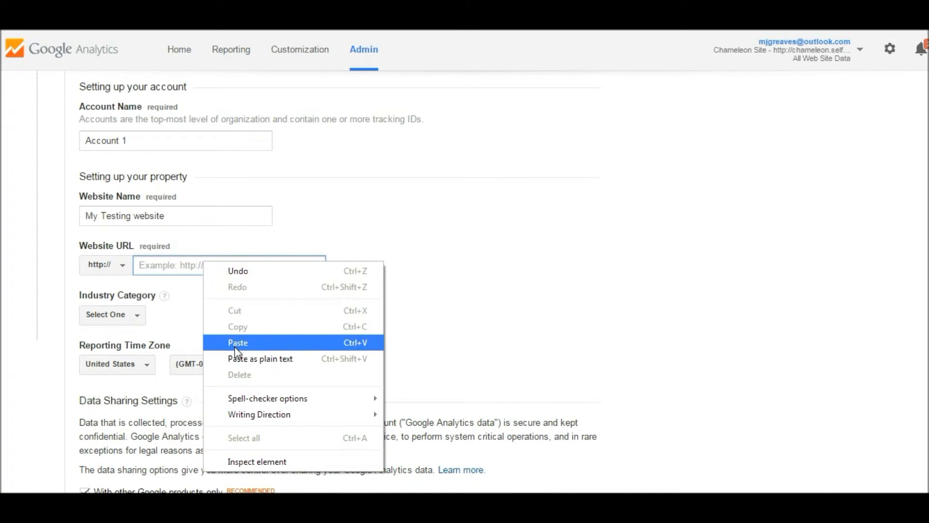
left_click(237, 343)
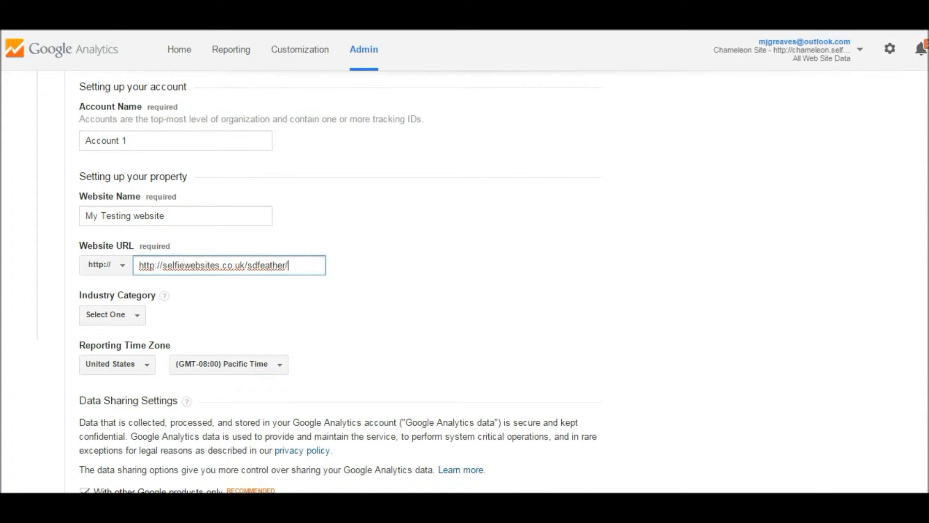
Step: Set the industry category of the new property to Internet and Telecom
scroll(772, 315, "down", 3)
left_click(114, 169)
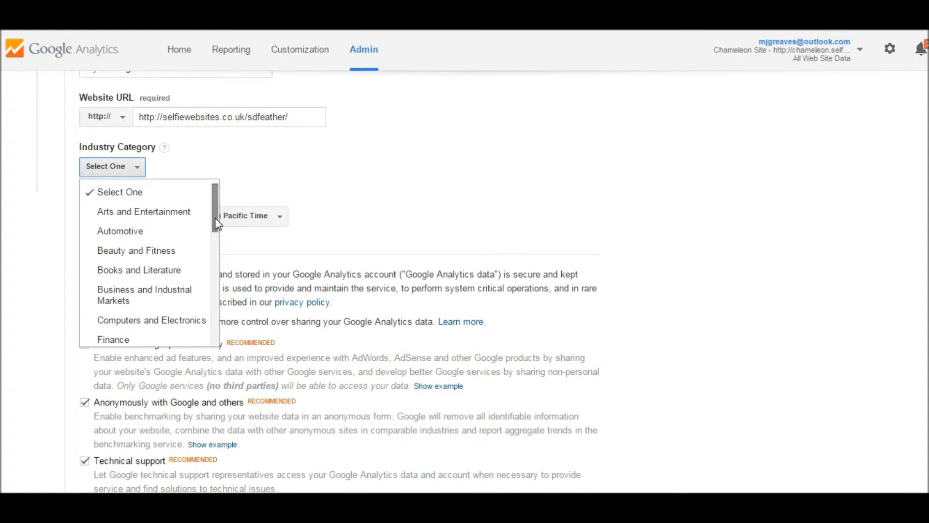
left_click_drag(214, 217, 205, 279)
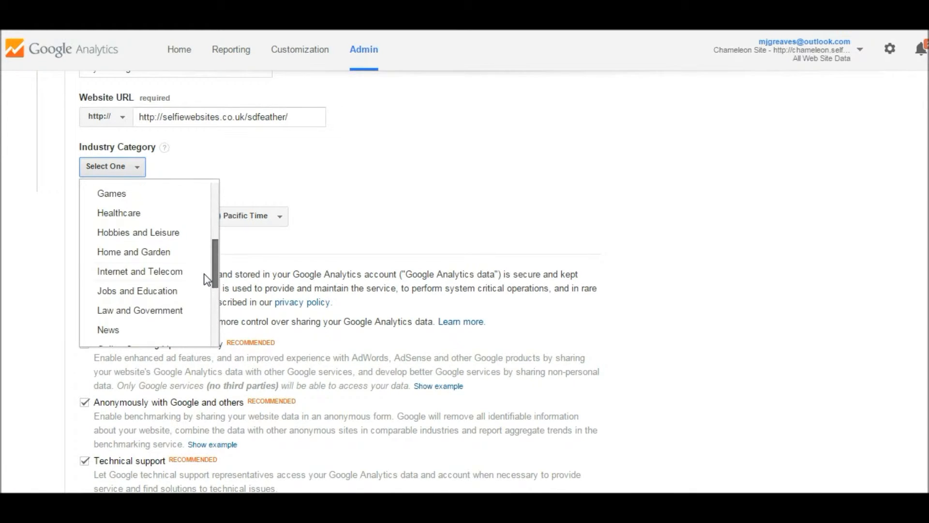
left_click(163, 272)
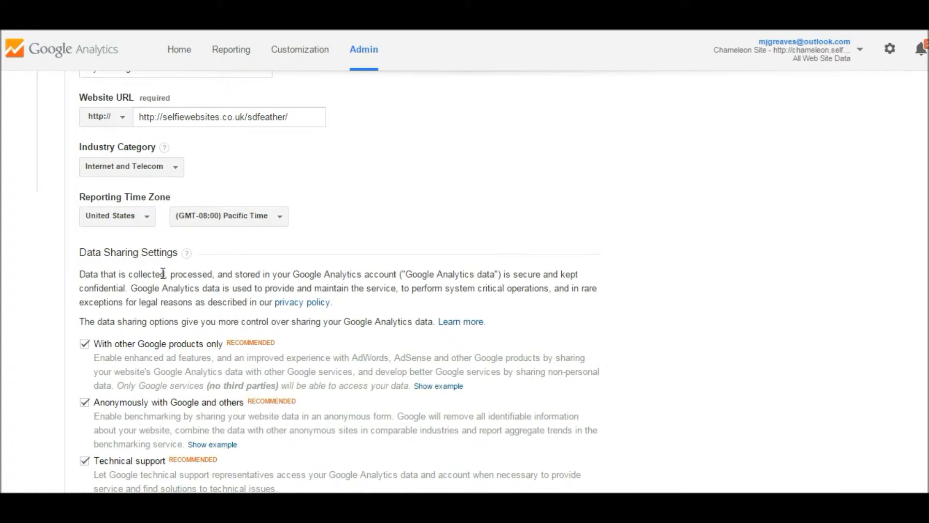
Step: Set the reporting time zone country of the new property to United Kingdom
left_click(126, 218)
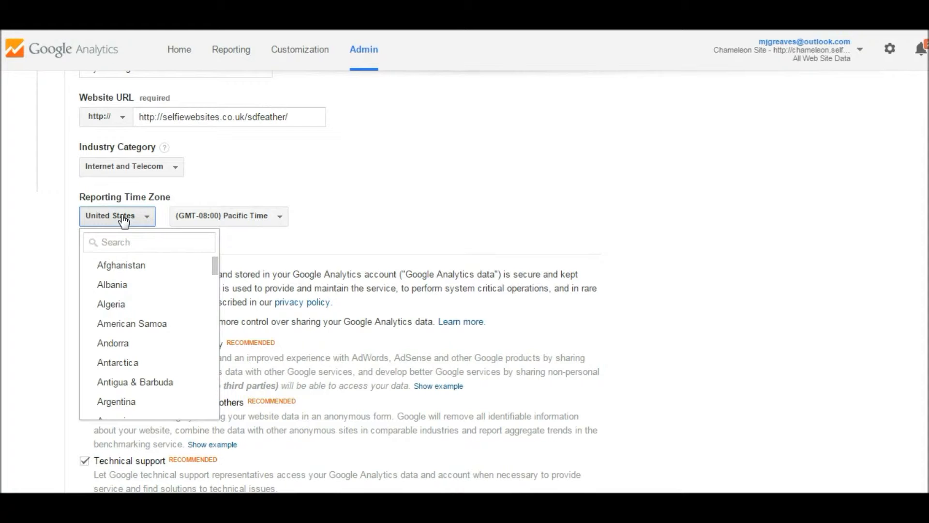
left_click_drag(213, 265, 203, 364)
scroll(204, 364, "down", 20)
scroll(202, 407, "down", 2)
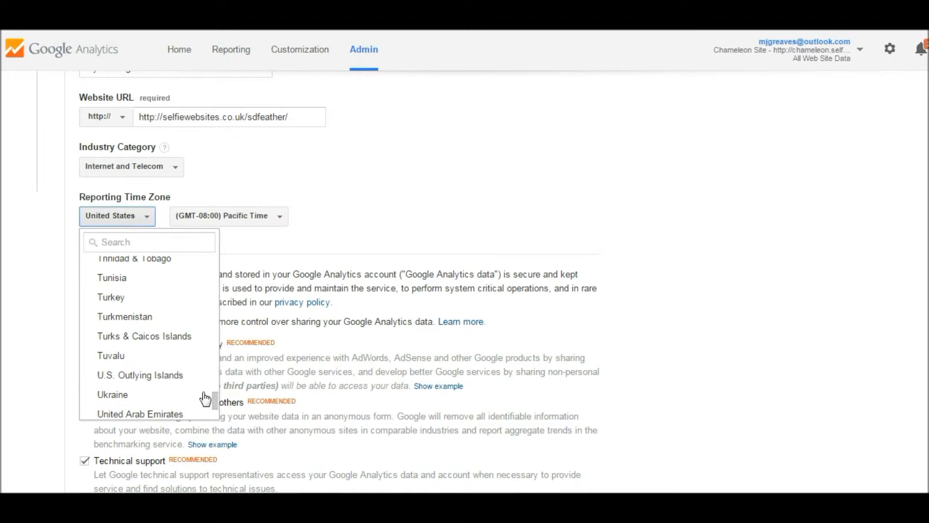
scroll(184, 401, "down", 2)
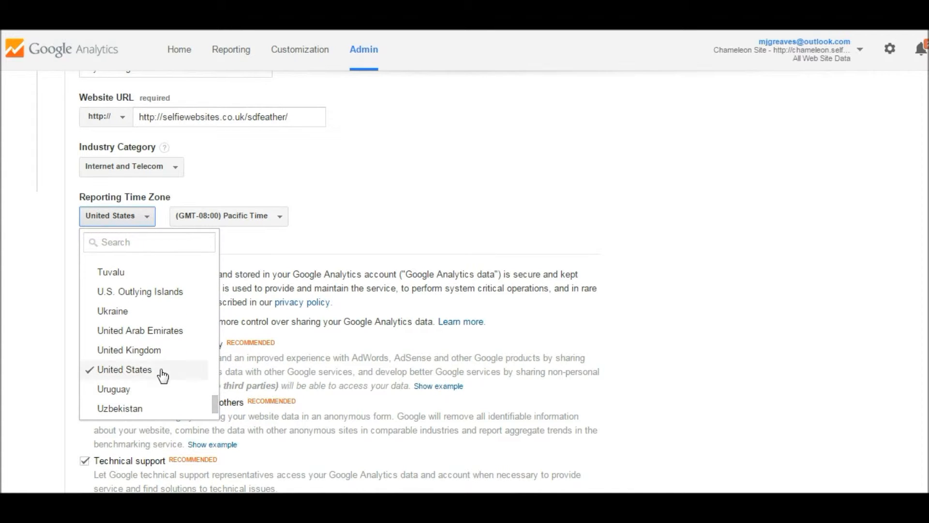
left_click(132, 351)
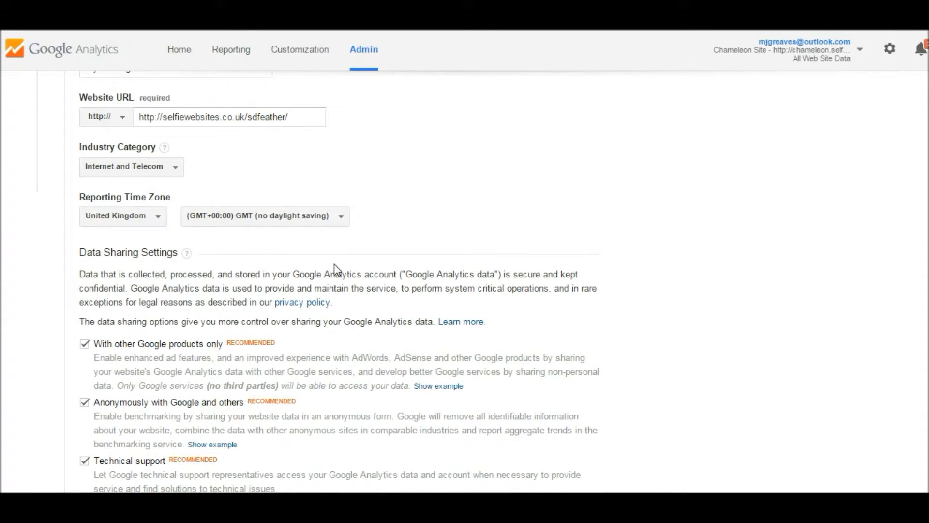
Step: Keep all the recommended data sharing settings and request the tracking ID for the new account
scroll(338, 280, "down", 3)
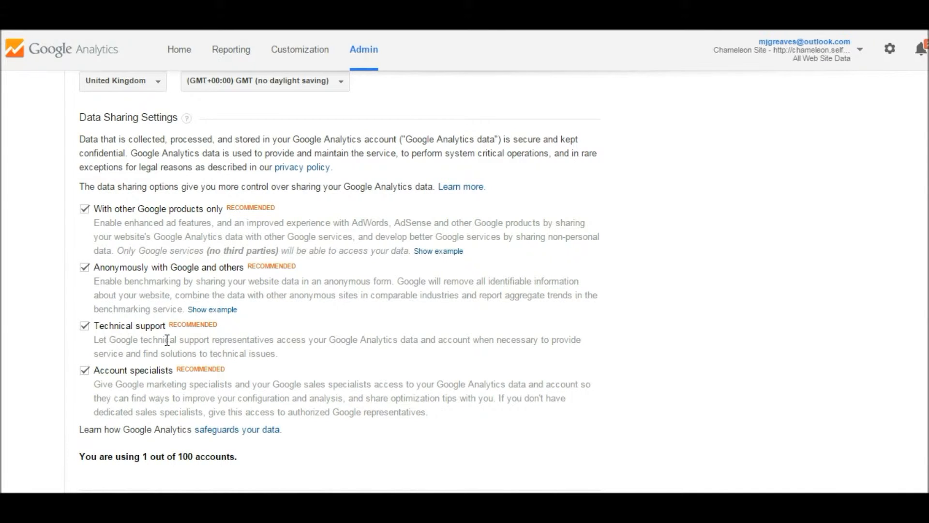
scroll(175, 340, "down", 2)
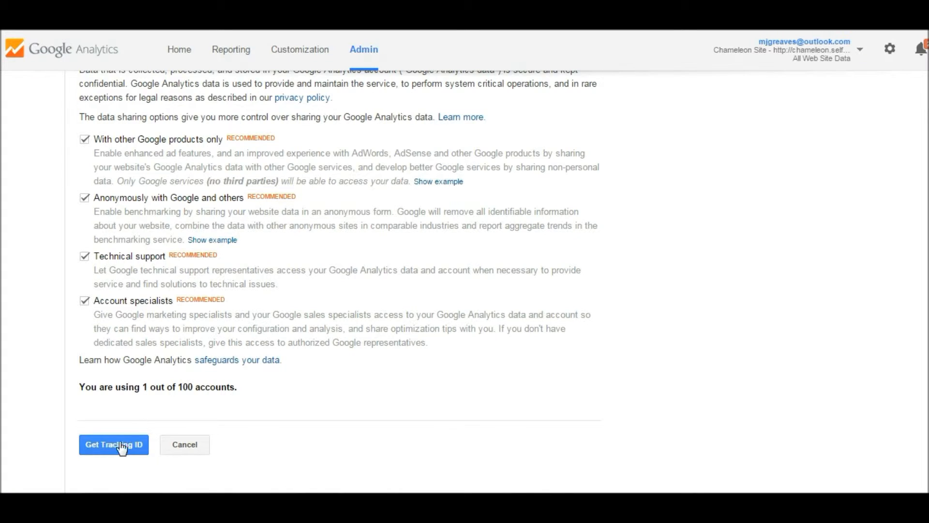
scroll(258, 405, "down", 1)
left_click(124, 410)
left_click(124, 412)
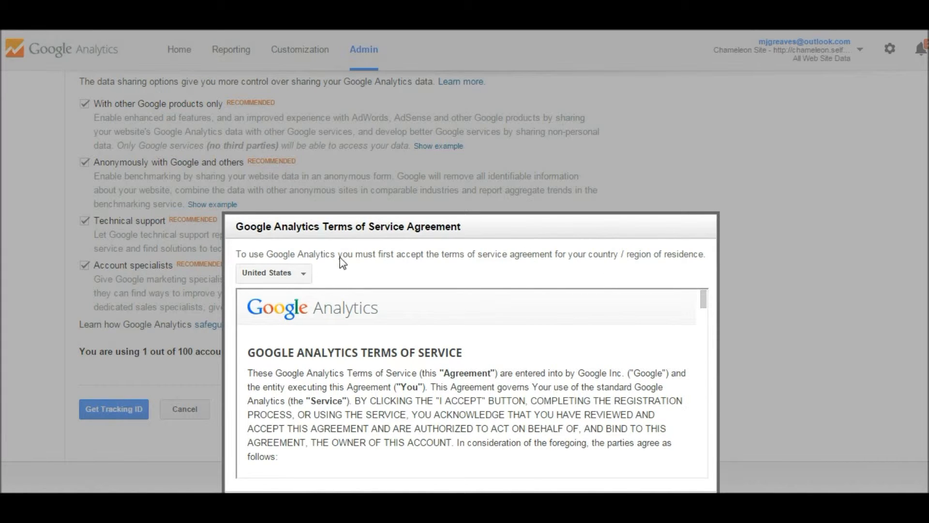
Step: Choose United Kingdom as the country for the Google Analytics Terms of Service Agreement and accept the terms
left_click(281, 279)
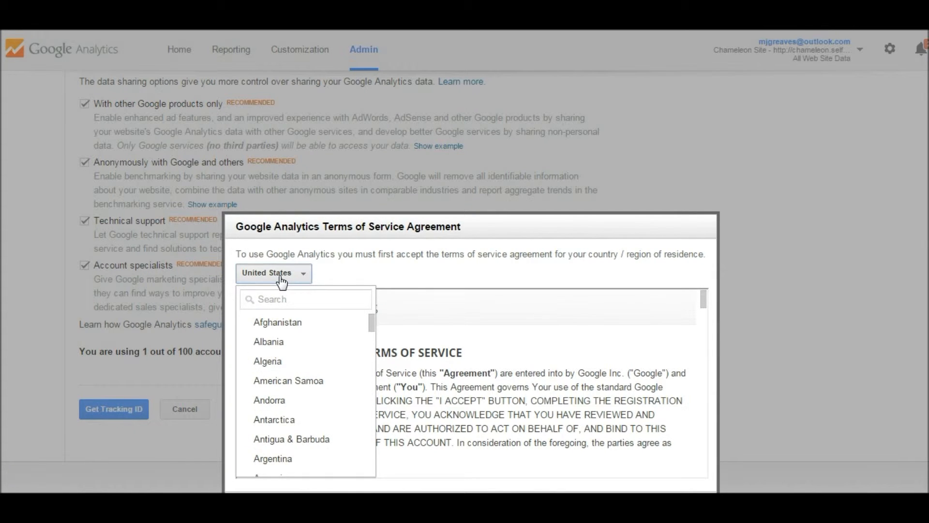
left_click_drag(372, 322, 370, 465)
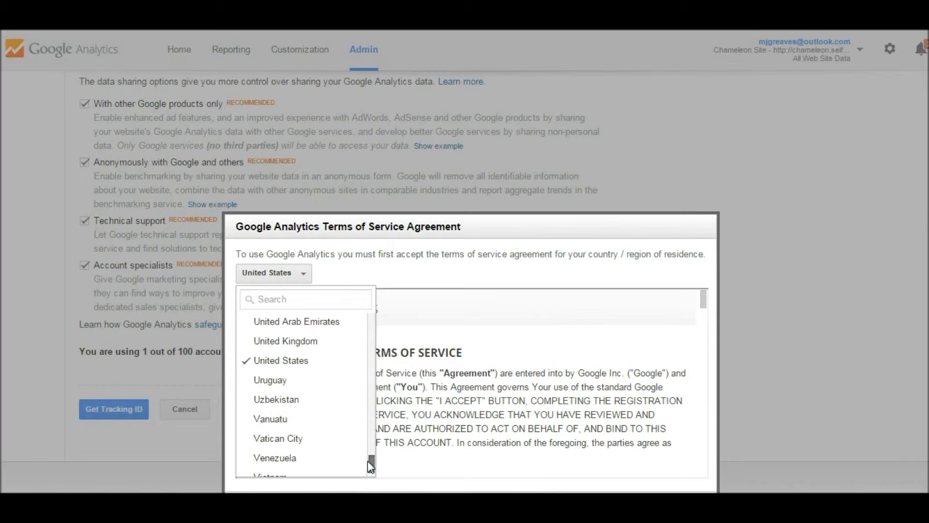
left_click(297, 347)
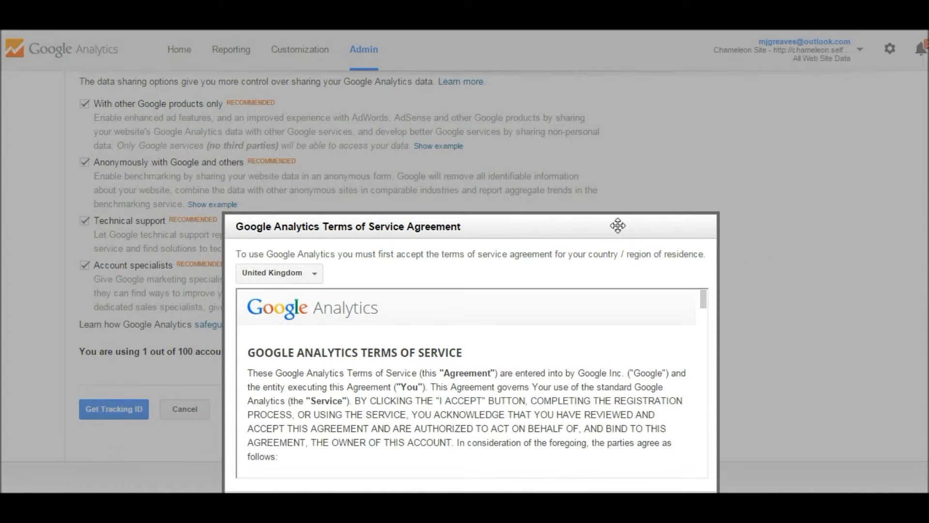
left_click(289, 410)
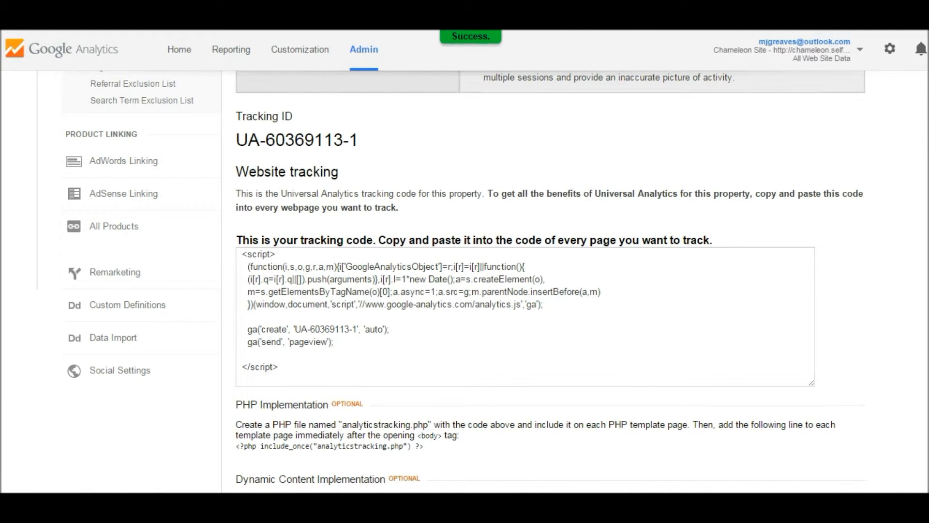
scroll(581, 280, "down", 2)
scroll(581, 281, "down", 2)
scroll(581, 281, "up", 10)
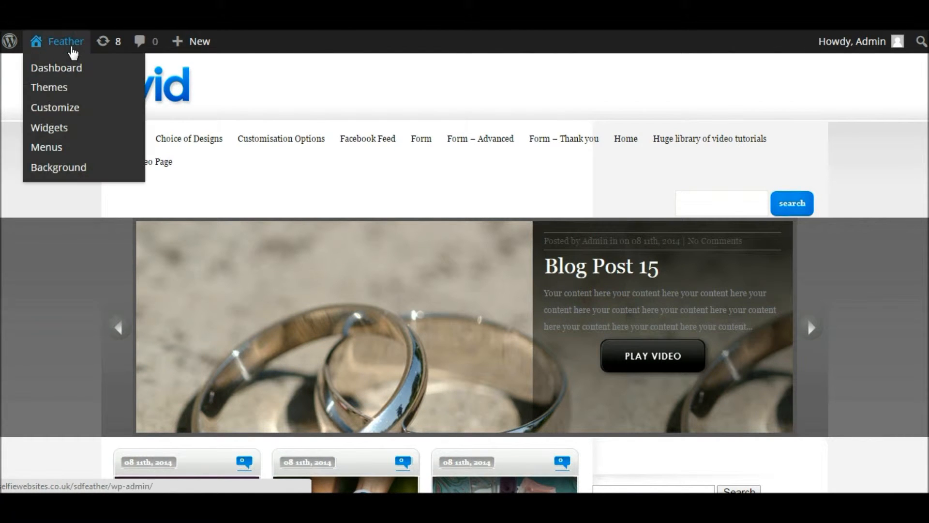
Step: Switch to the WordPress site's dashboard, open the Google Analytics plugin's general settings and start authorizing the plugin
left_click(73, 47)
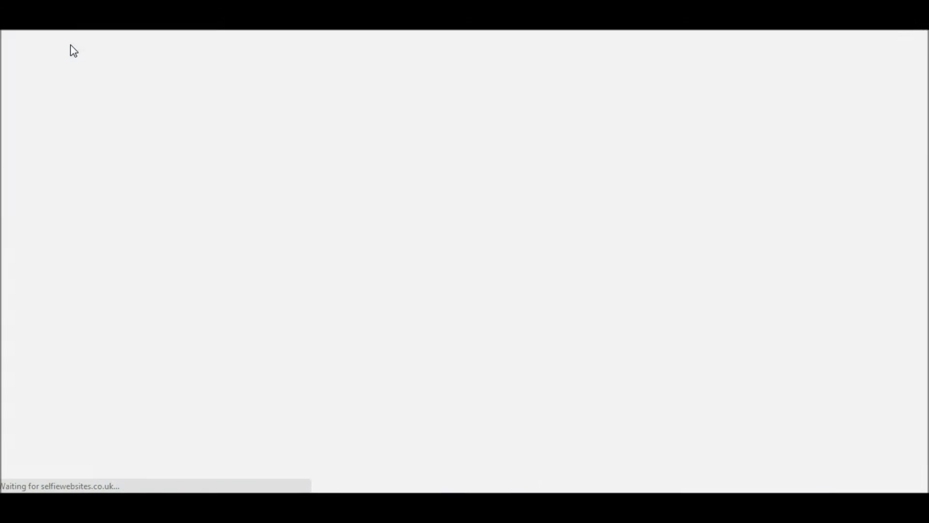
scroll(835, 224, "down", 4)
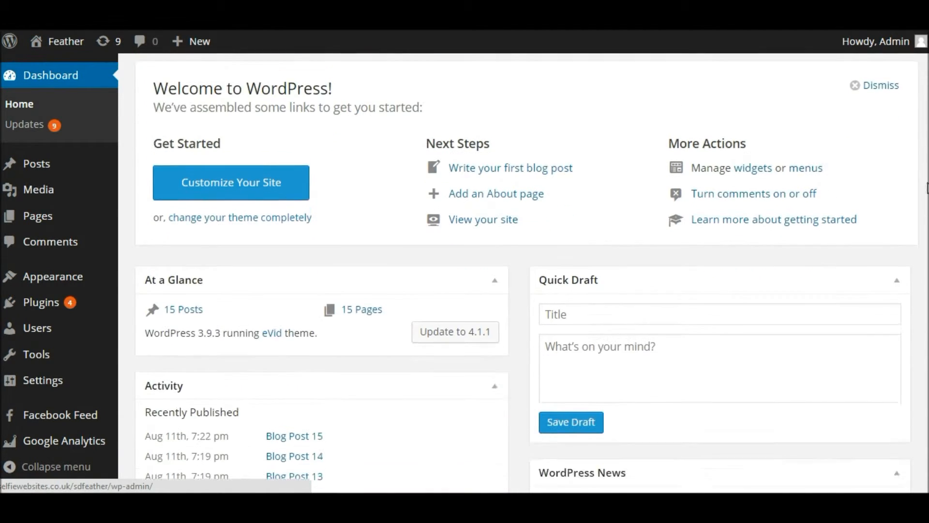
mouse_move(67, 446)
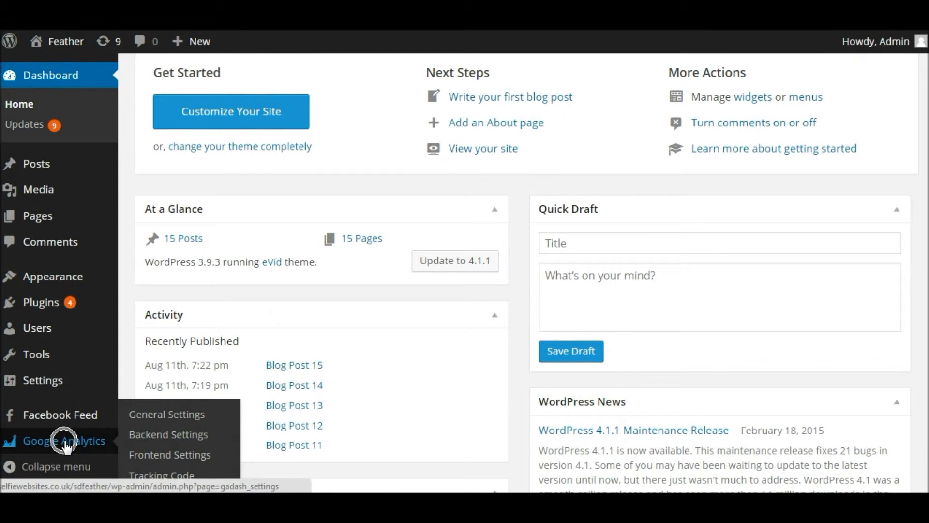
left_click(66, 444)
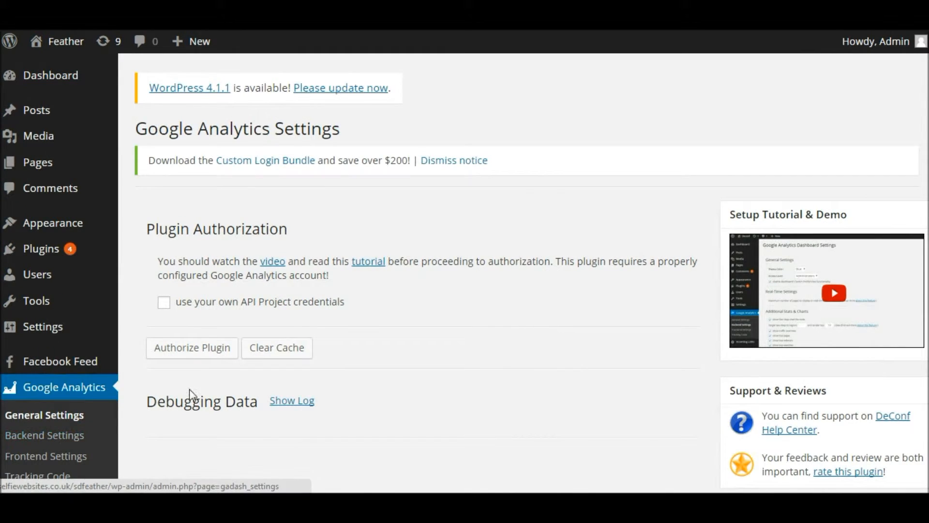
key("ctrl")
key("ctrl")
key("ctrl")
key("ctrl")
left_click(205, 354)
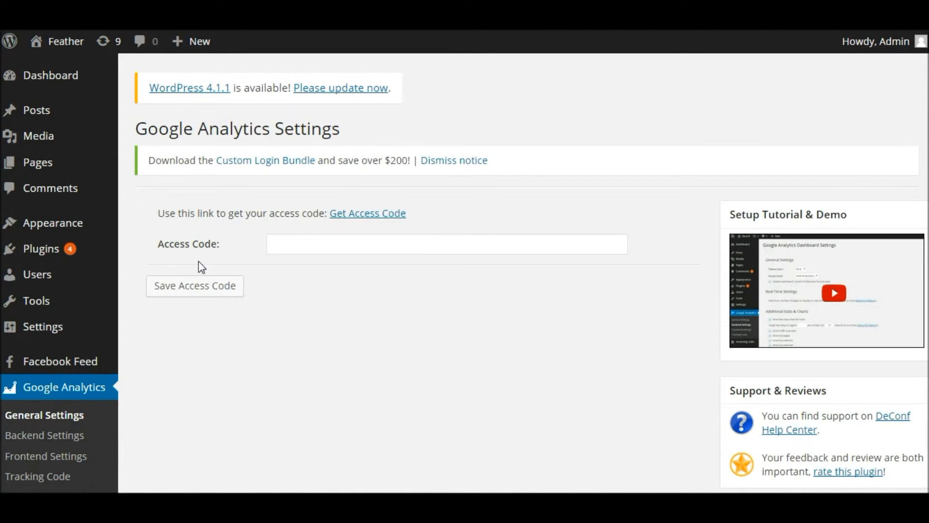
Step: Request an access code for the plugin and grant it permission to view and manage the Google Analytics data
left_click(283, 245)
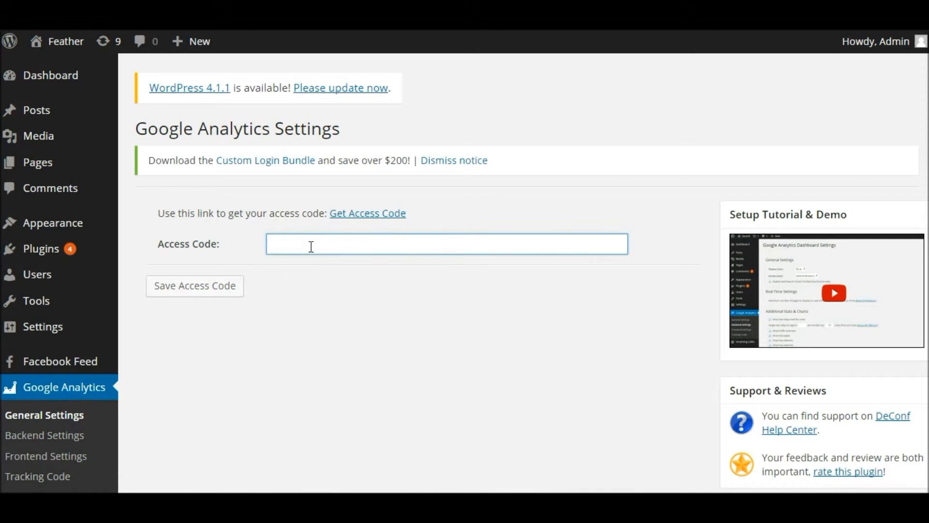
left_click(360, 219)
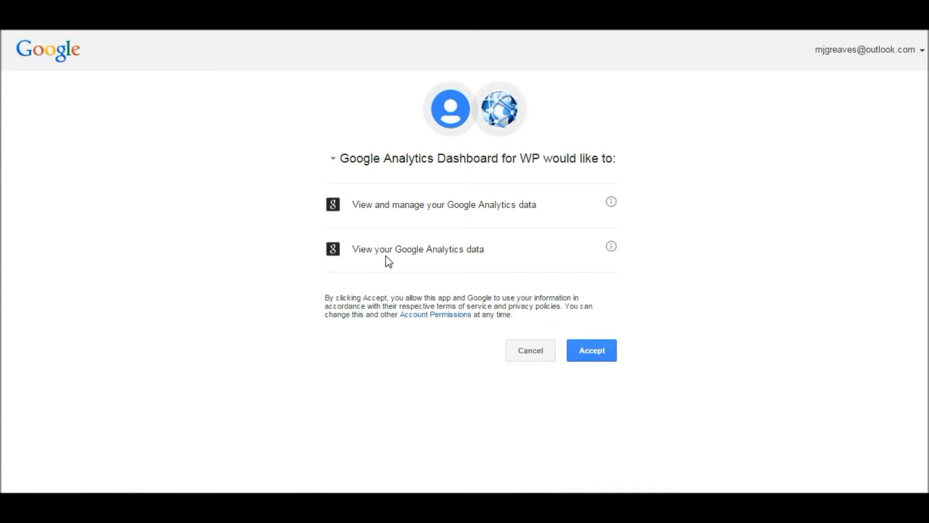
left_click(587, 360)
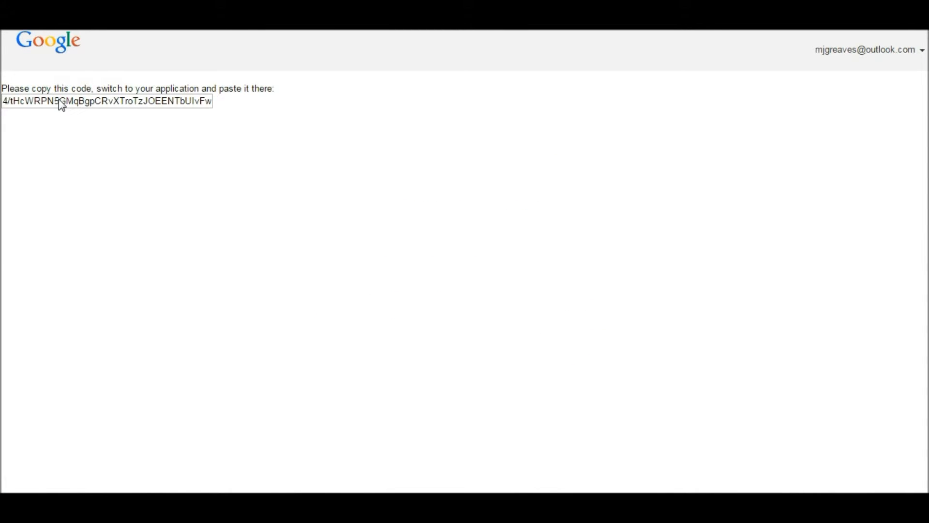
Step: Copy the access code generated by Google, paste it into the plugin's Access Code field on the WordPress site and save it
left_click(62, 105)
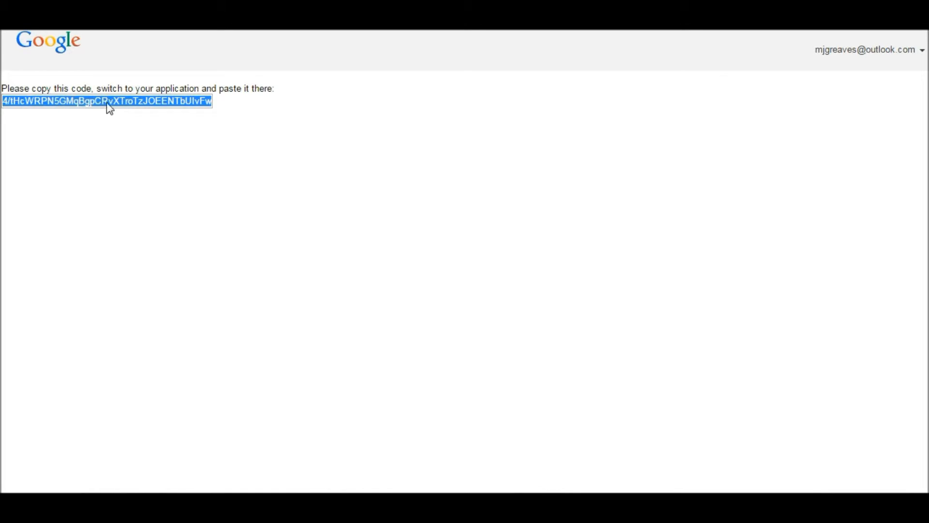
right_click(161, 103)
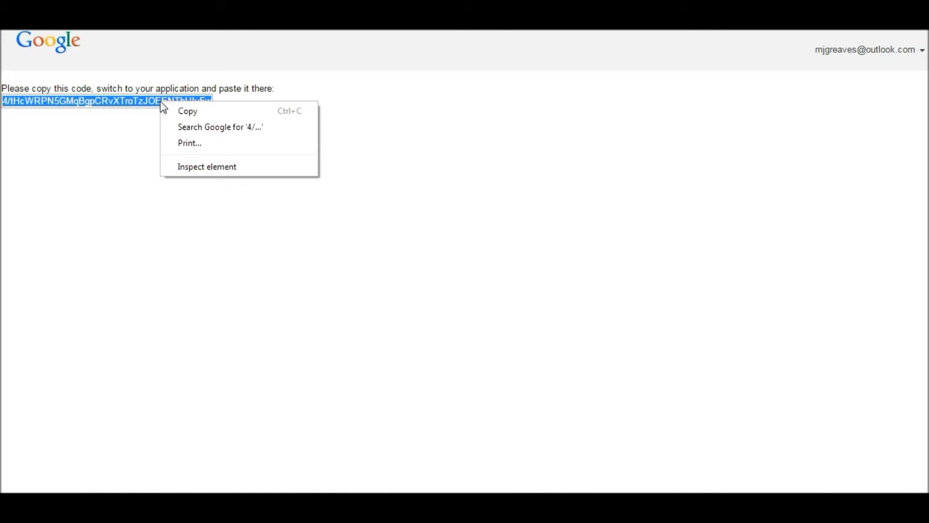
left_click(185, 113)
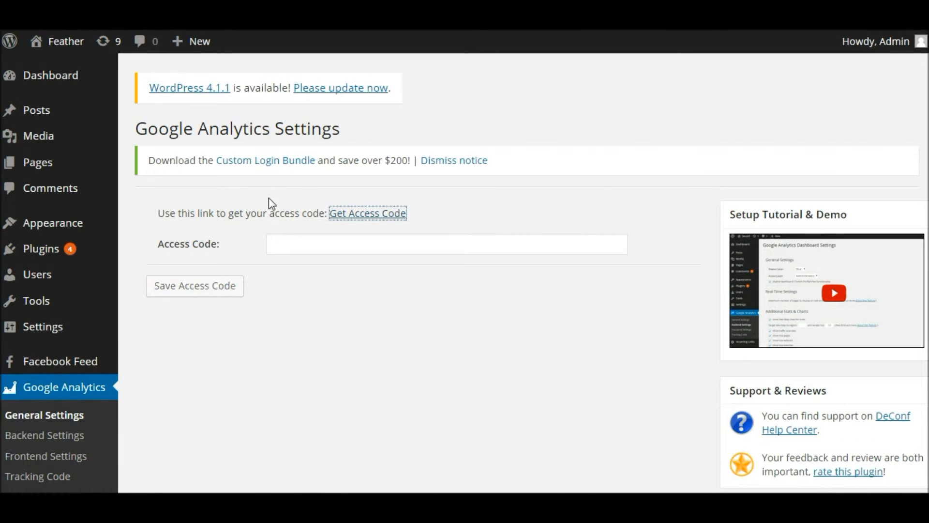
left_click(281, 245)
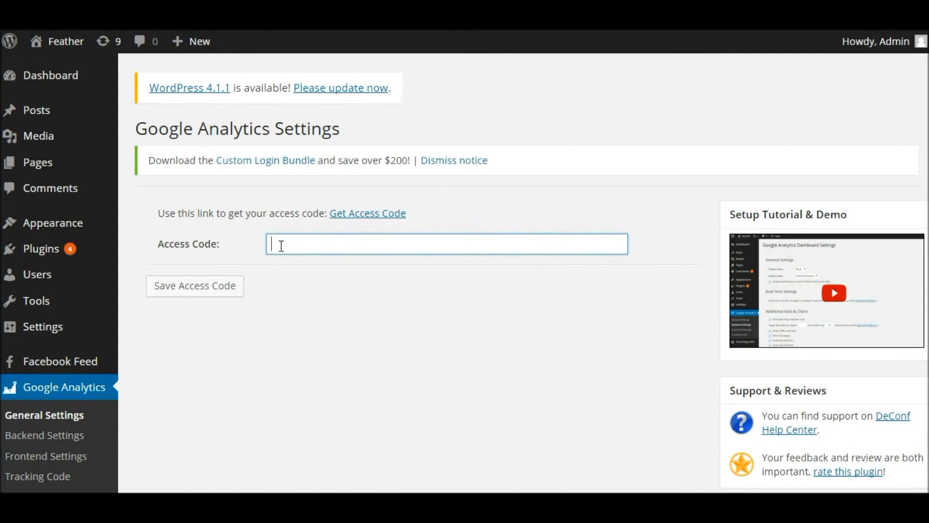
right_click(280, 245)
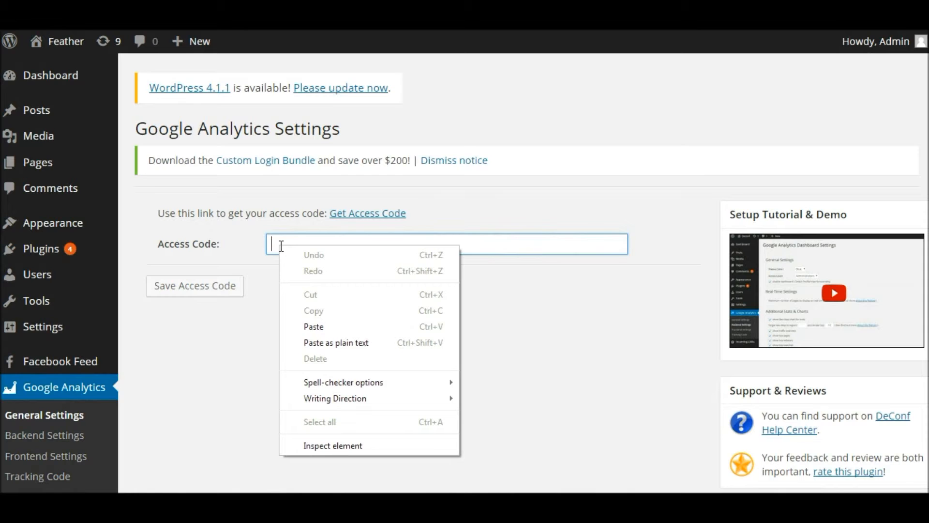
left_click(312, 327)
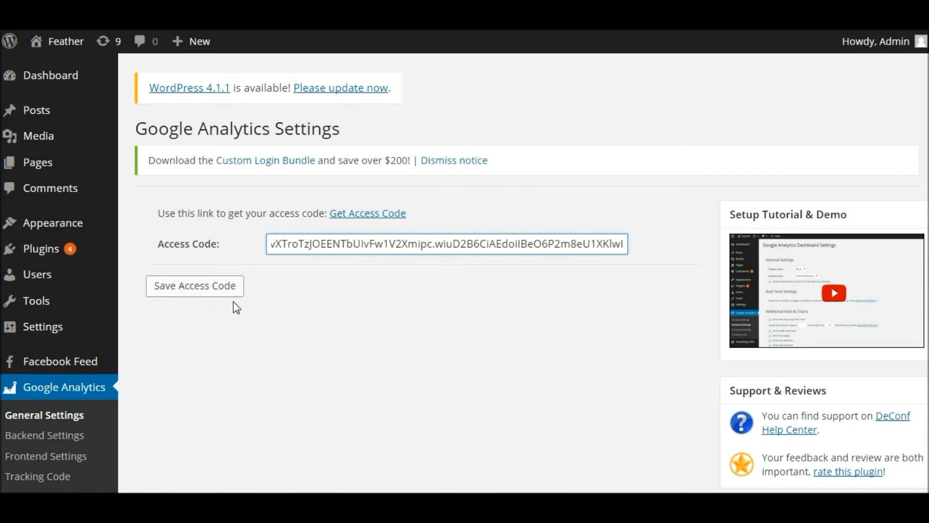
left_click(193, 291)
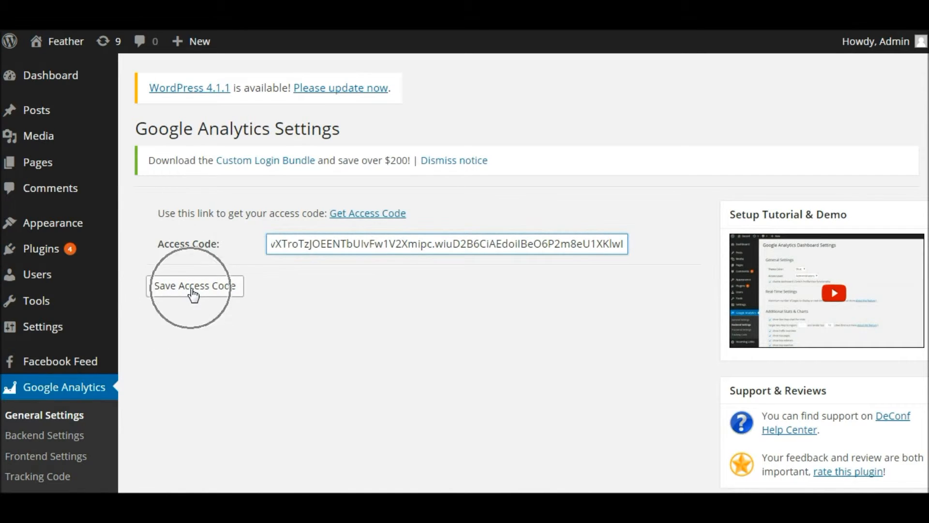
left_click(193, 291)
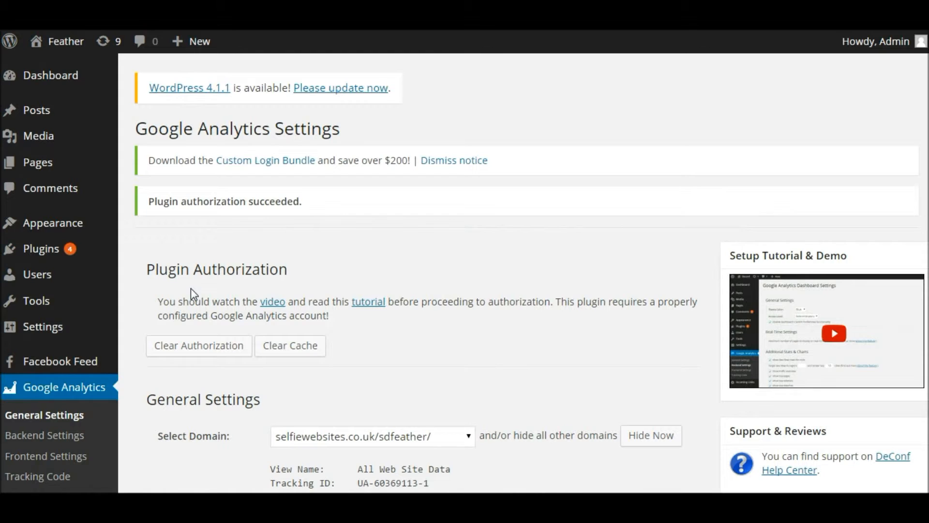
Step: Select selfiewebsites.co.uk/sdfeather/ as the domain in the plugin's general settings and save the options
left_click(175, 202)
left_click(253, 207)
scroll(429, 283, "down", 3)
scroll(409, 267, "down", 3)
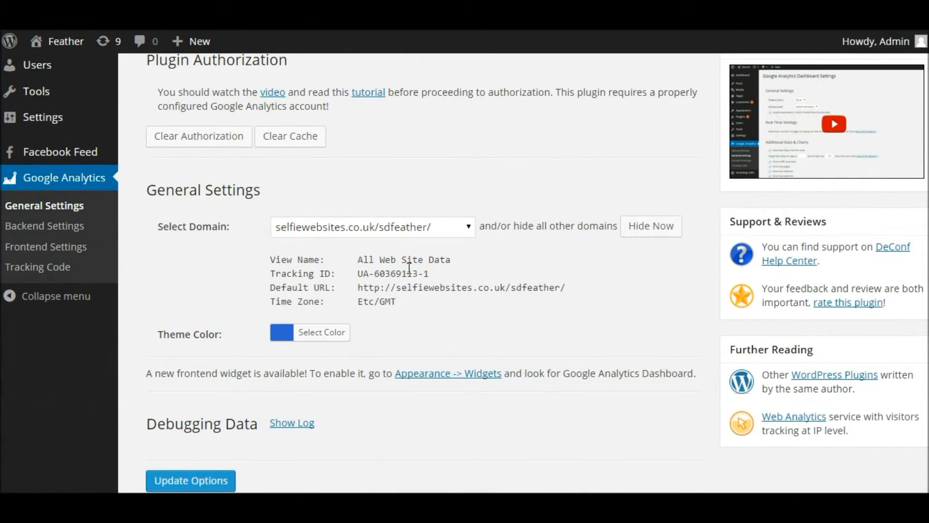
left_click(182, 231)
left_click(382, 226)
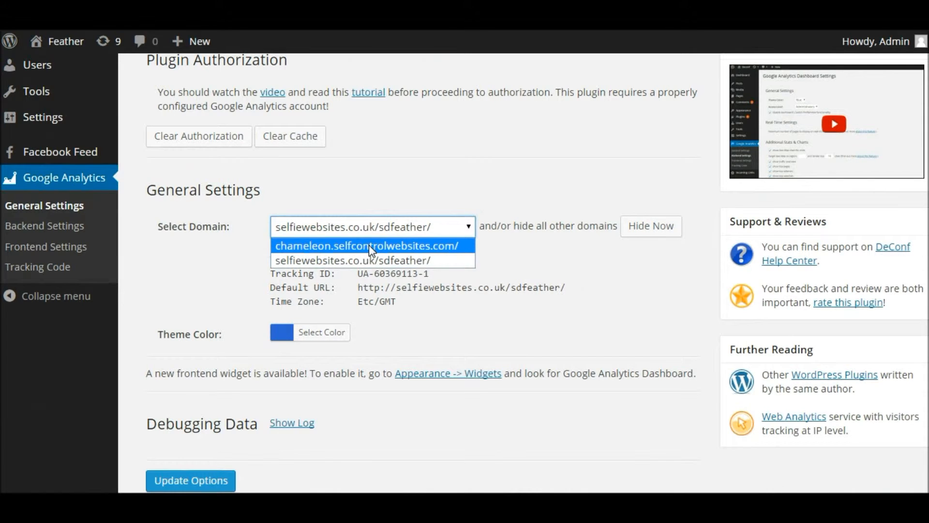
left_click(329, 260)
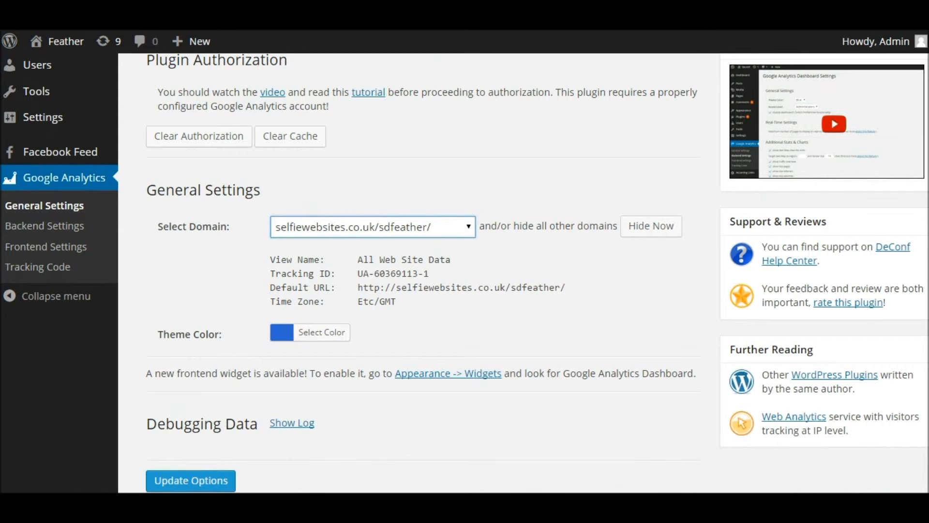
scroll(465, 271, "down", 1)
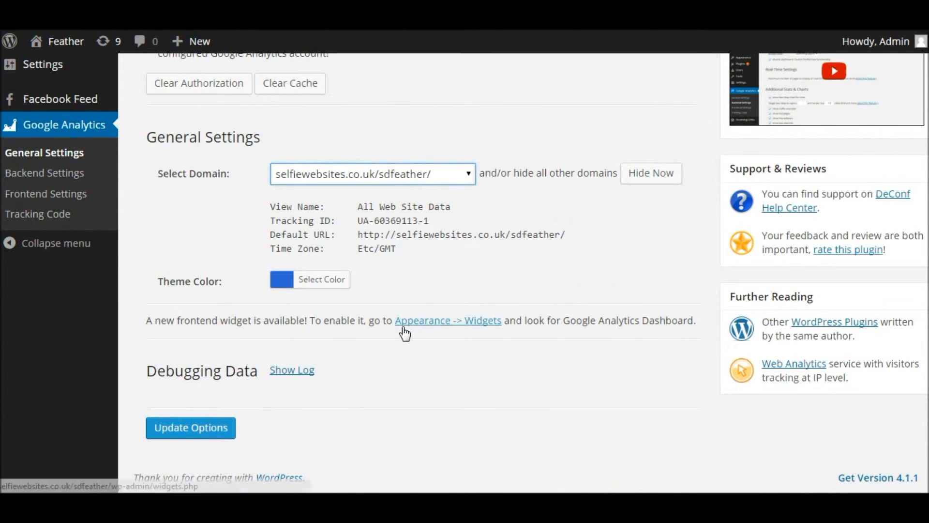
left_click(188, 428)
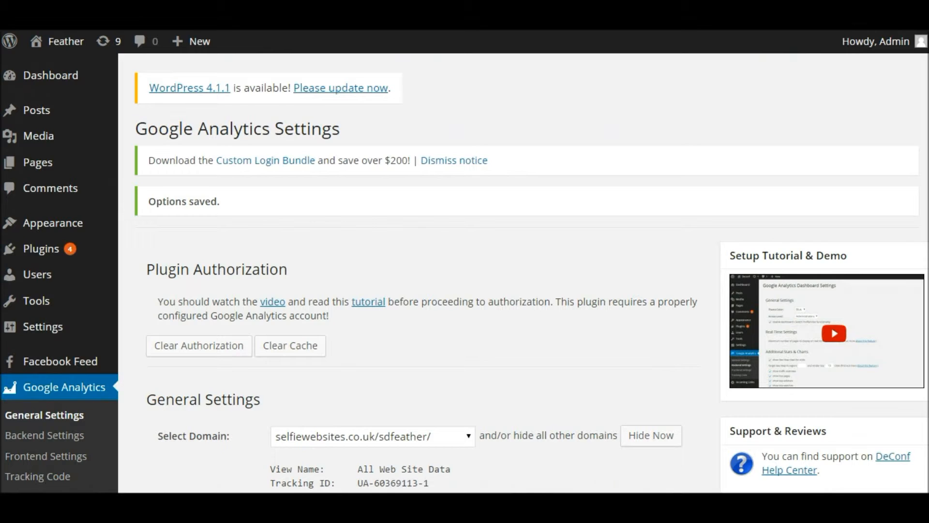
Step: In the plugin's backend settings, enable the Geo Map chart, traffic overview, top pages, top referrers and top searches, and save the options
scroll(922, 312, "down", 4)
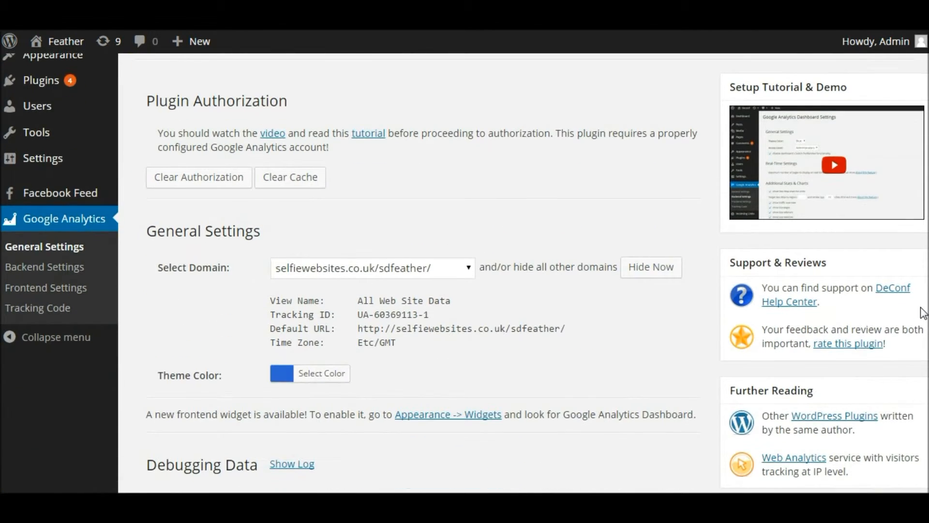
scroll(923, 266, "up", 2)
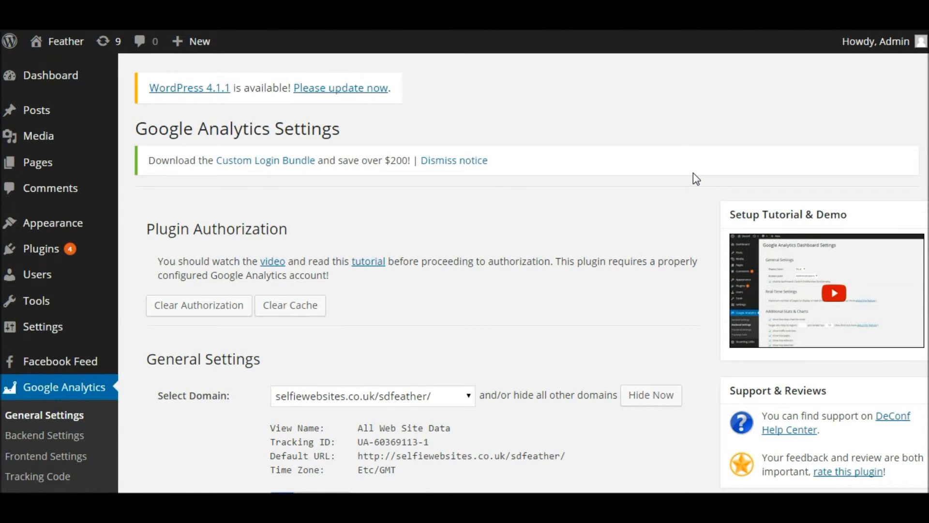
scroll(857, 254, "down", 3)
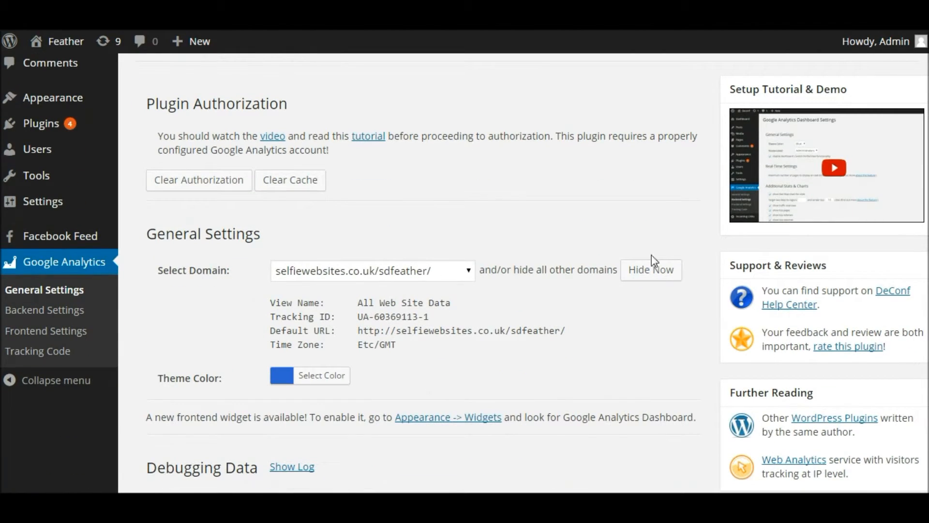
left_click(52, 313)
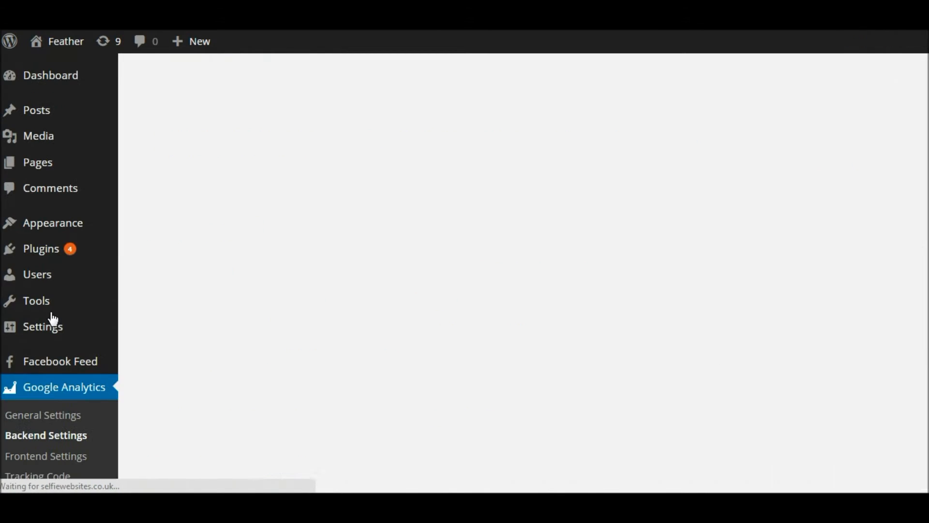
scroll(435, 291, "down", 4)
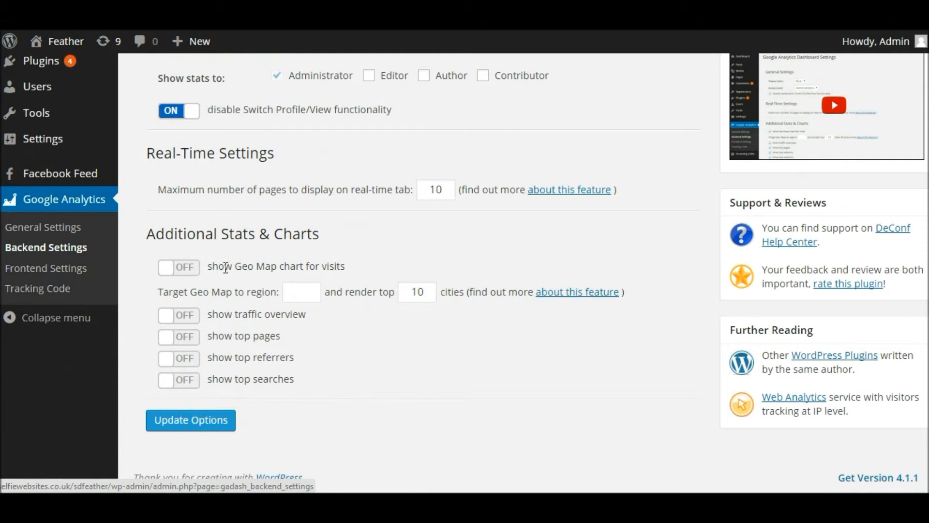
left_click(166, 271)
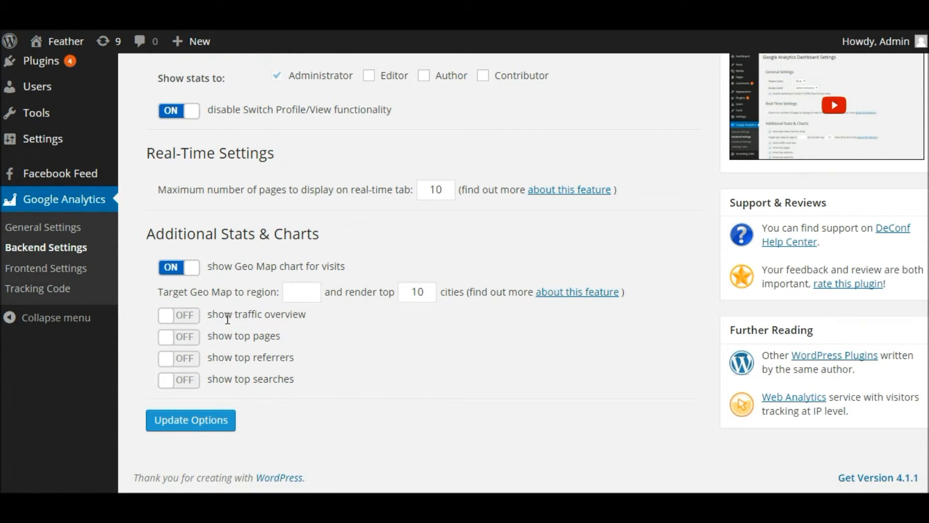
left_click(173, 320)
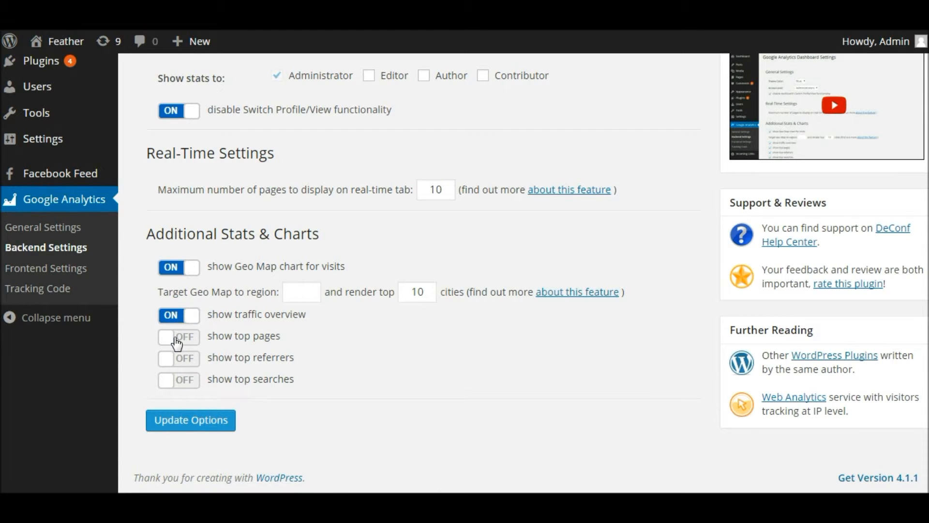
left_click(177, 342)
left_click(175, 367)
left_click(177, 387)
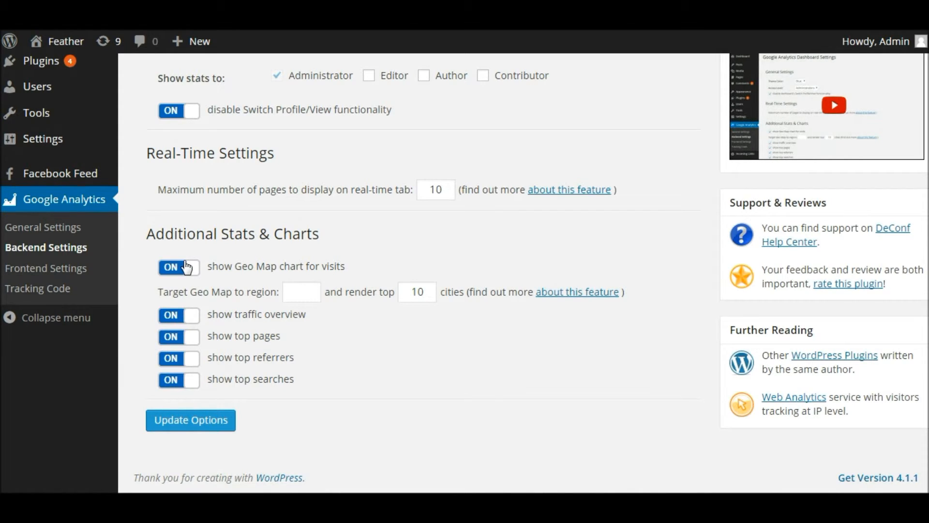
left_click(184, 429)
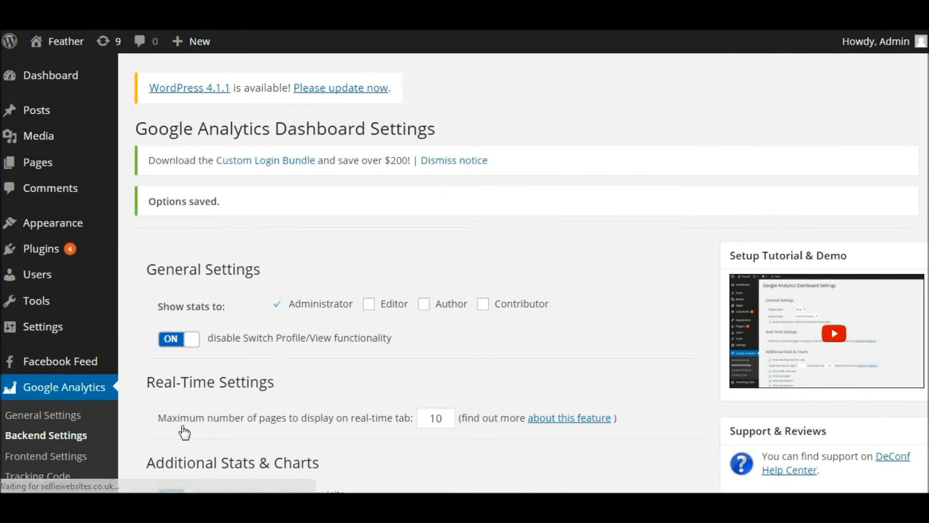
left_click_drag(498, 167, 232, 202)
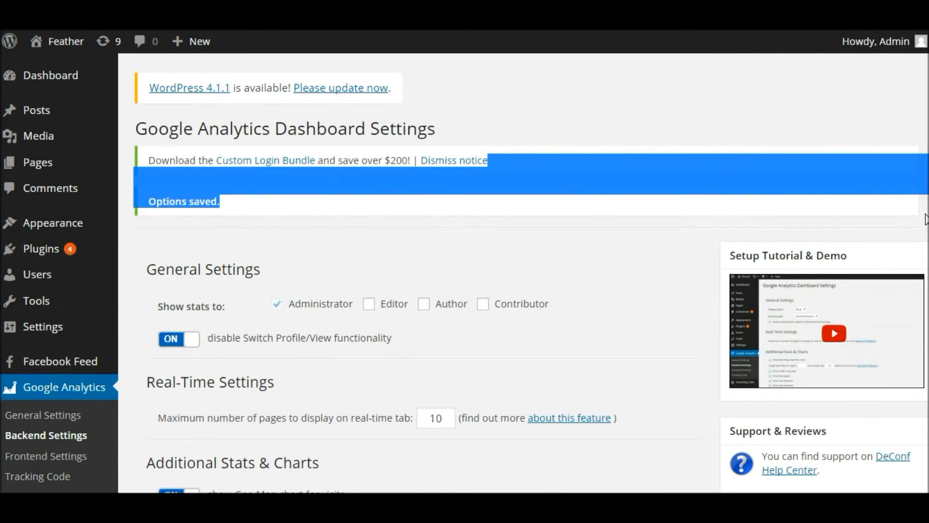
left_click(595, 265)
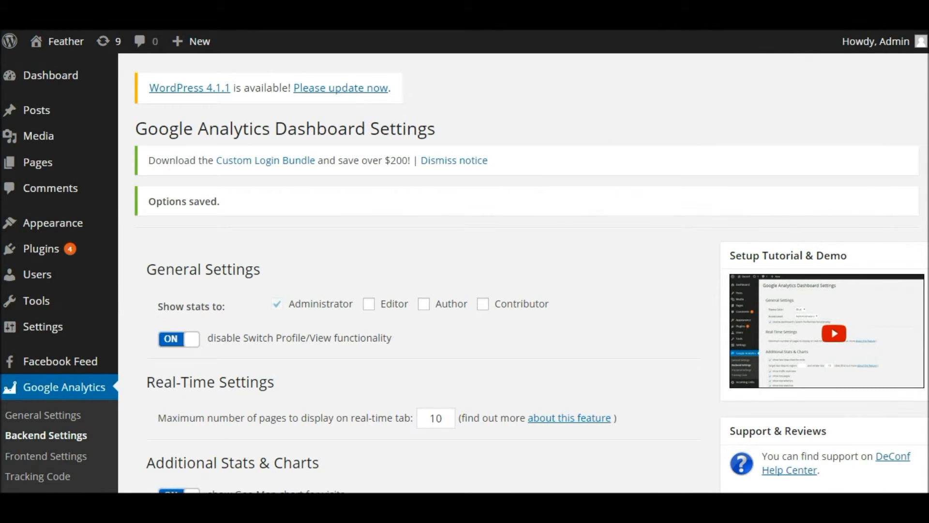
scroll(517, 318, "down", 3)
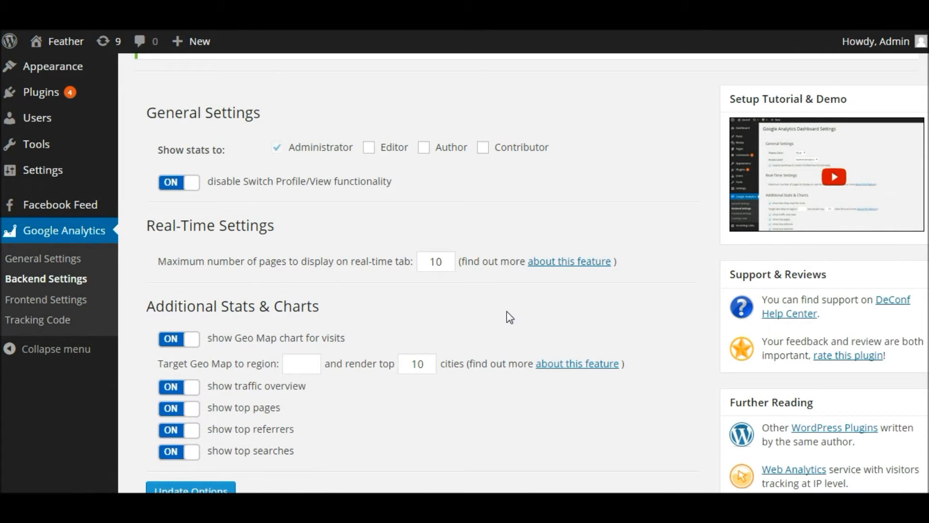
left_click(70, 301)
left_click(69, 301)
left_click(69, 301)
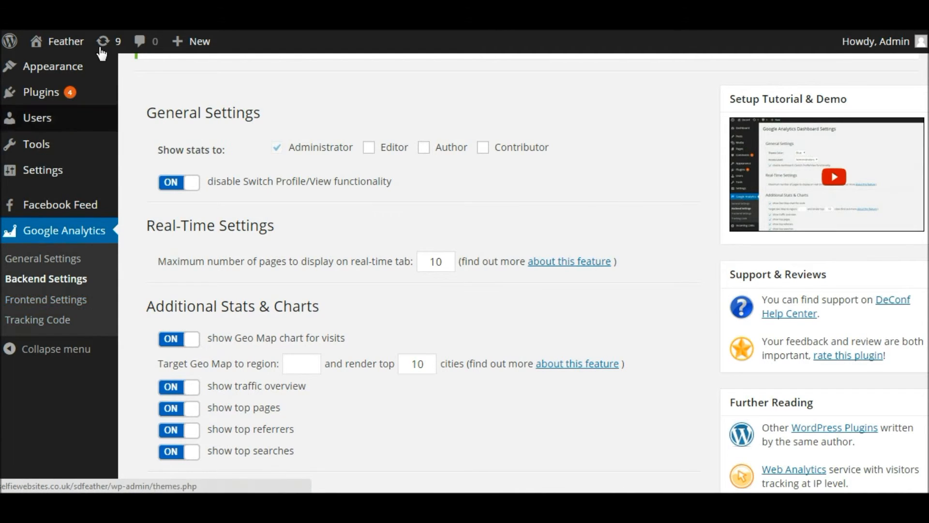
Step: Visit the site's Customisation Options page, examine its Views vs UniqueViews chart and return to the WordPress dashboard
mouse_move(69, 44)
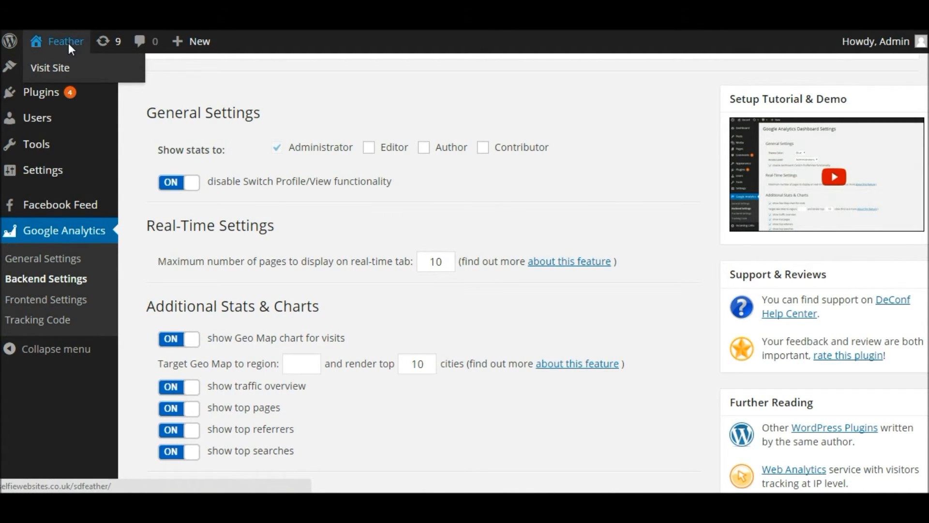
left_click(69, 42)
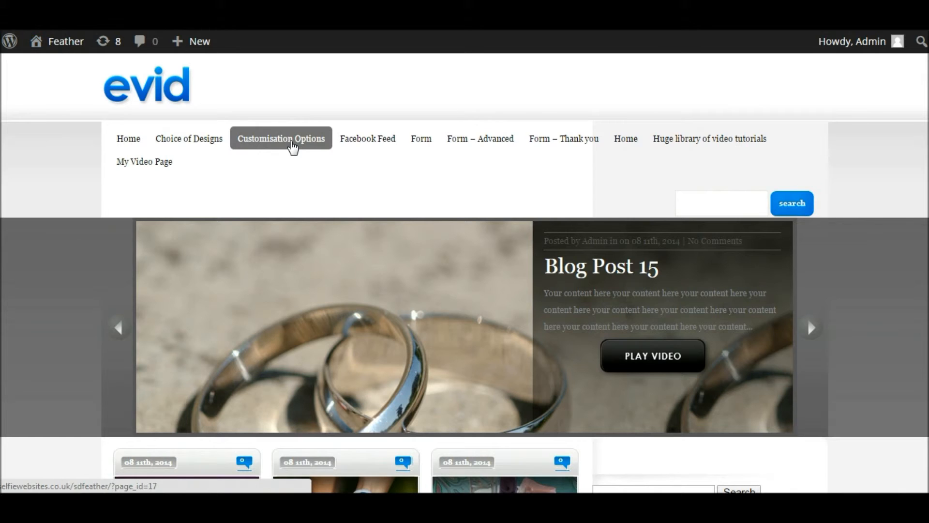
left_click(293, 145)
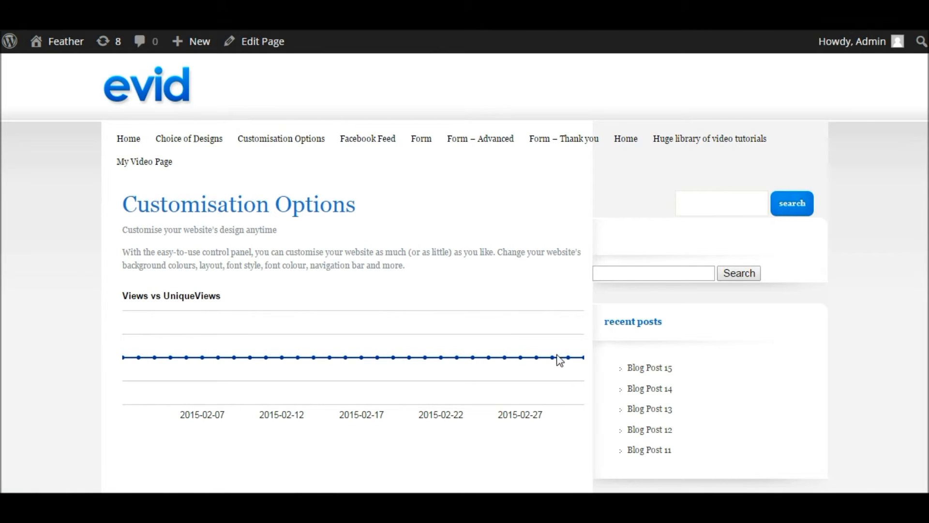
mouse_move(258, 371)
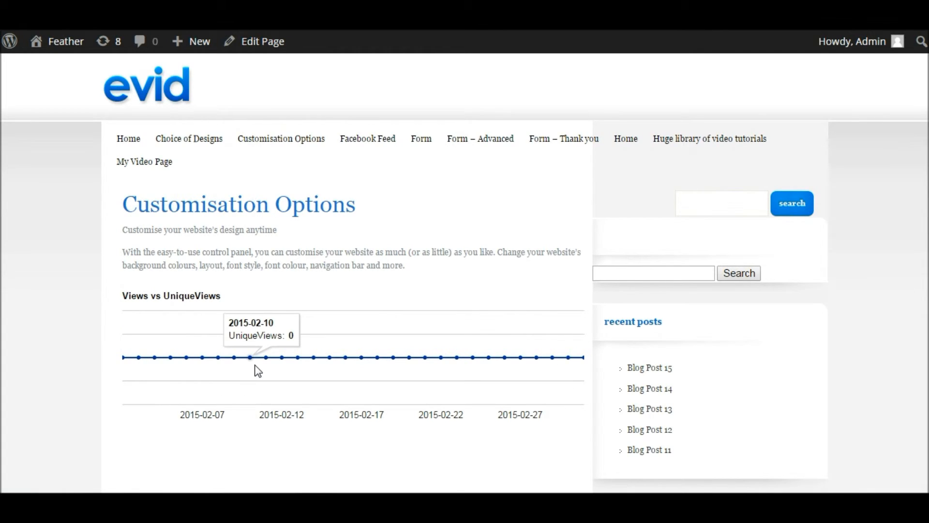
mouse_move(76, 44)
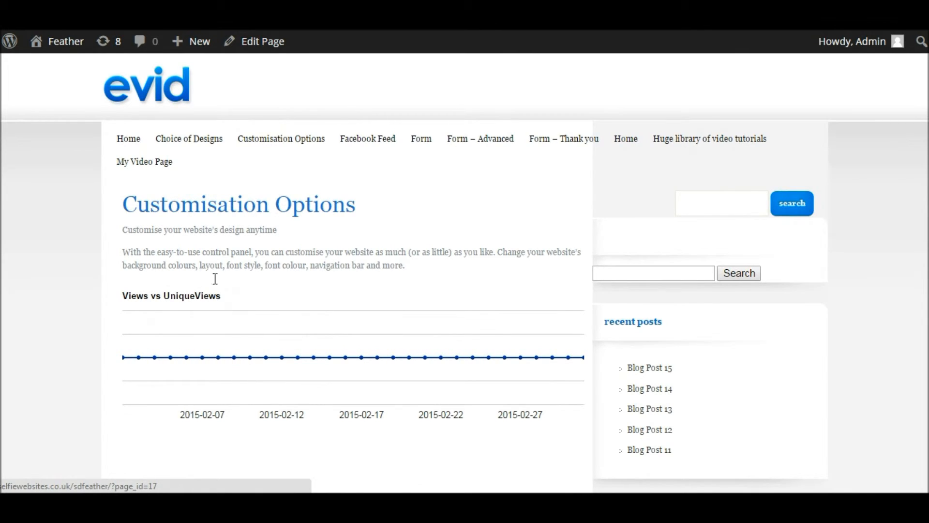
left_click(68, 42)
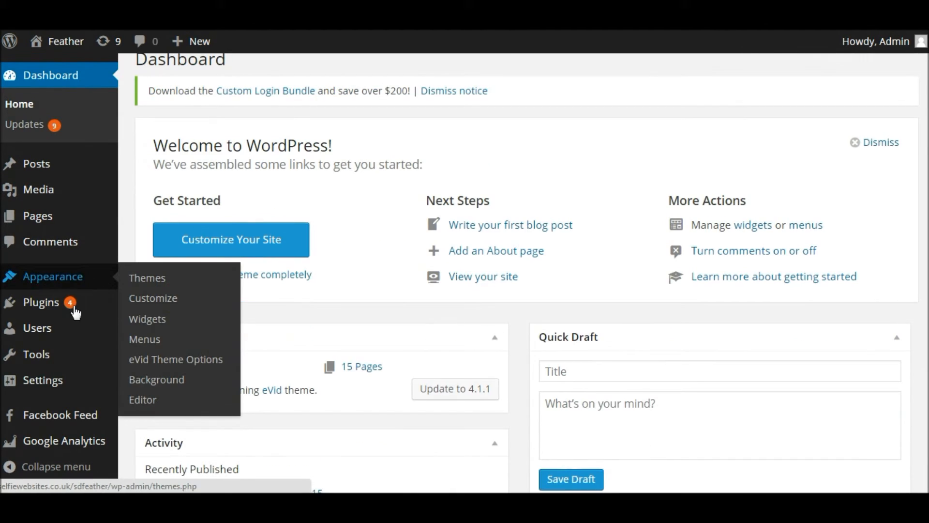
Step: Save the Google Analytics plugin's frontend settings with page visits, visitors and page searches shown to administrators after each article
left_click(51, 437)
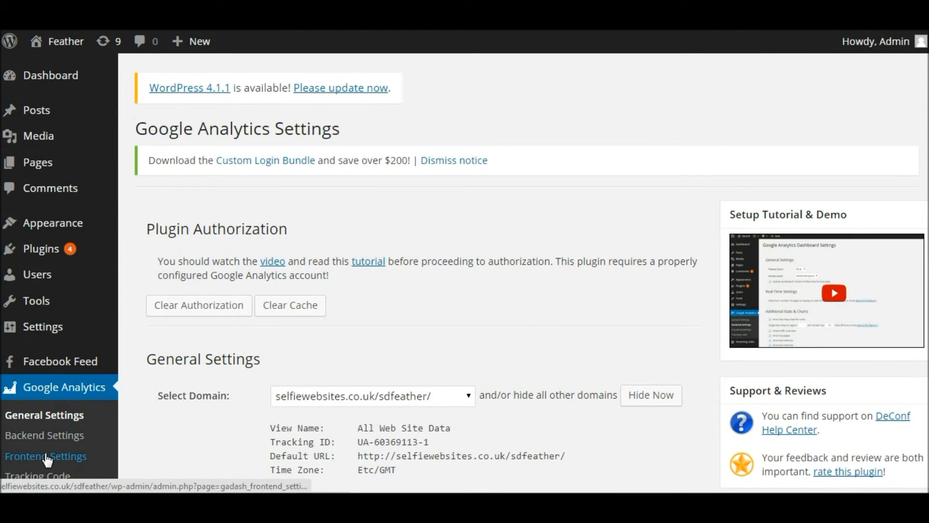
left_click(47, 457)
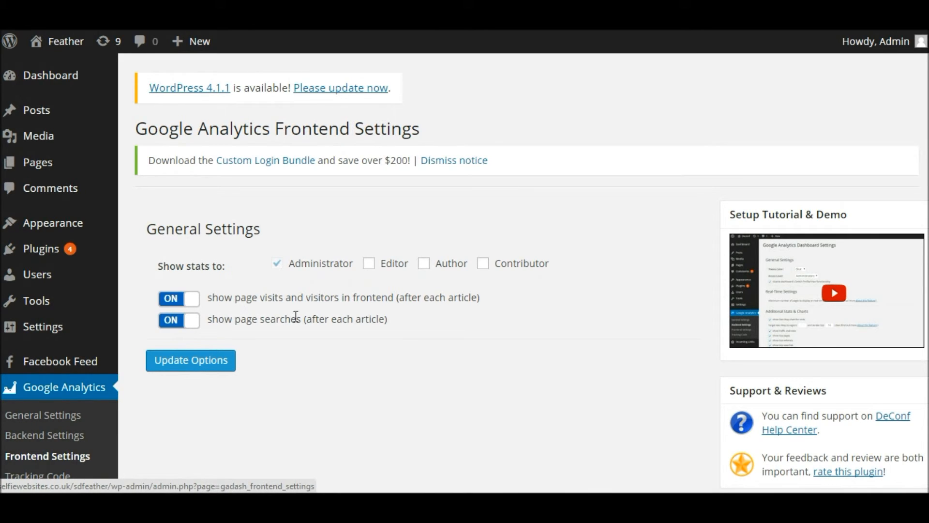
left_click(208, 366)
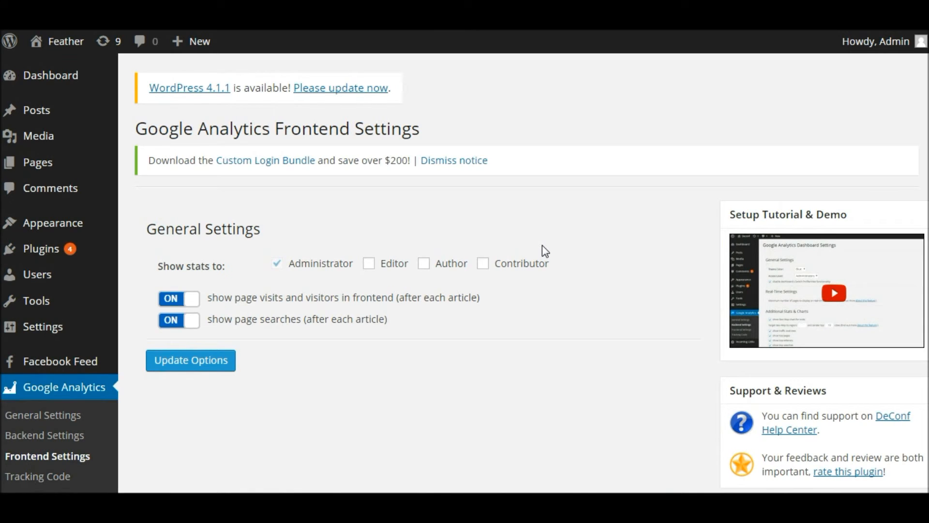
Step: Return to the WordPress dashboard and examine the Visits chart in the Google Analytics Dashboard widget
mouse_move(64, 81)
left_click(64, 81)
left_click(63, 78)
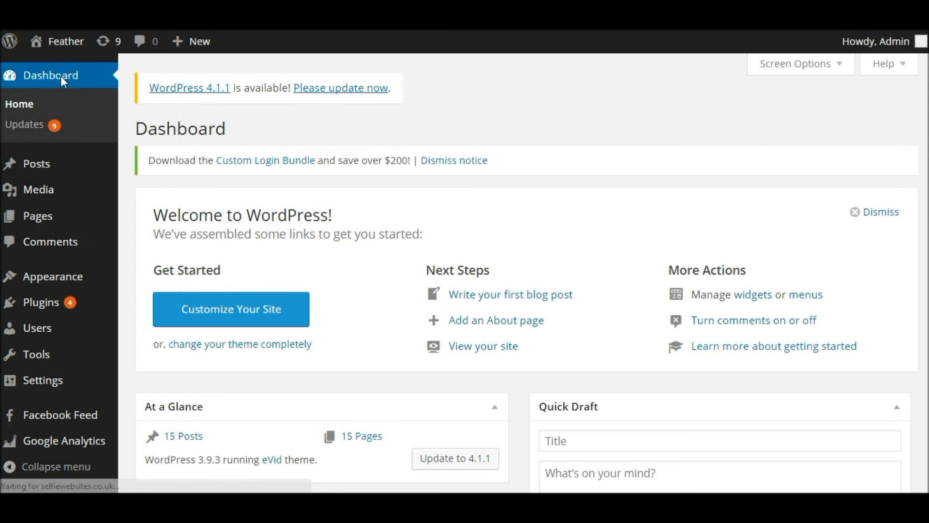
scroll(921, 334, "down", 10)
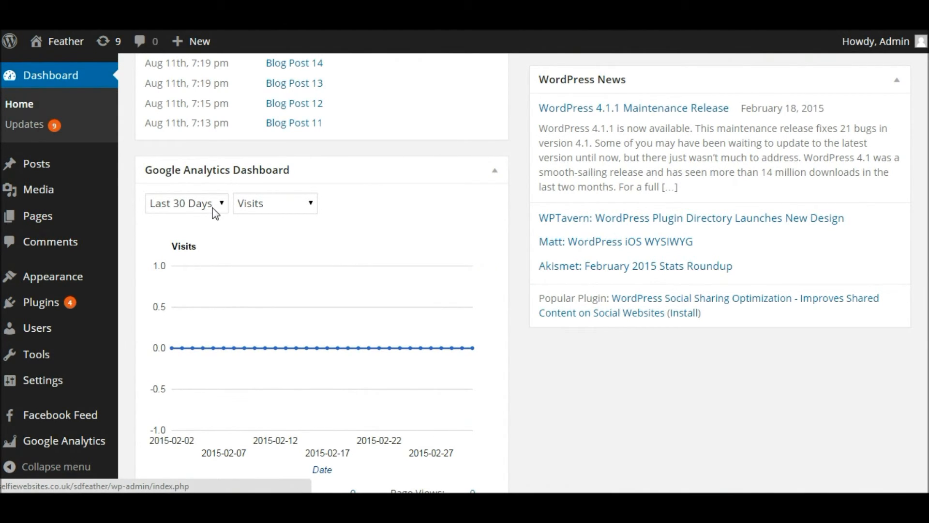
scroll(215, 213, "down", 1)
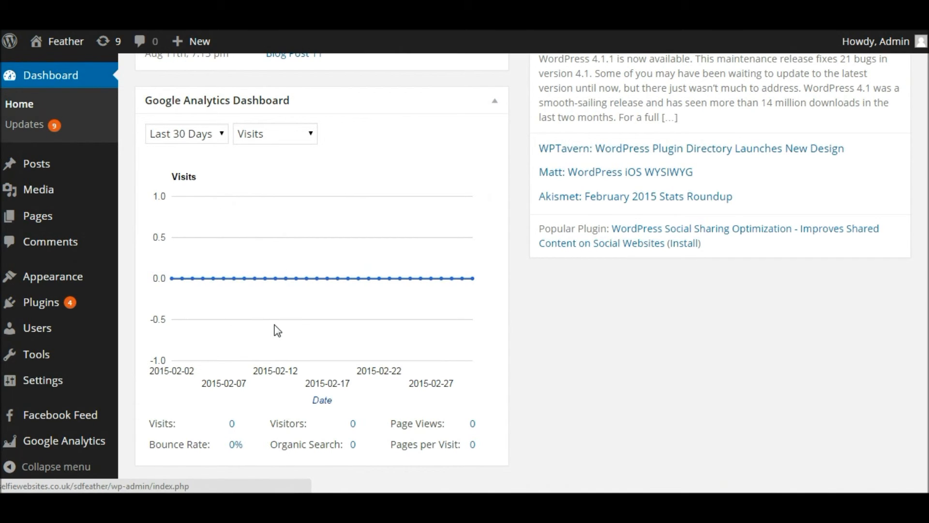
Step: Review the date range and metric choices of the Google Analytics Dashboard widget, along with its chart and summary statistics
left_click(186, 135)
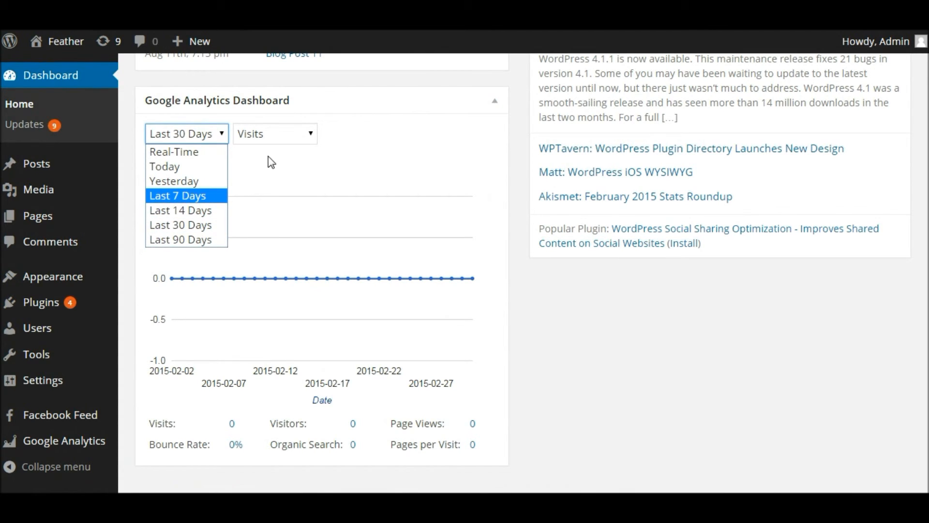
left_click(257, 134)
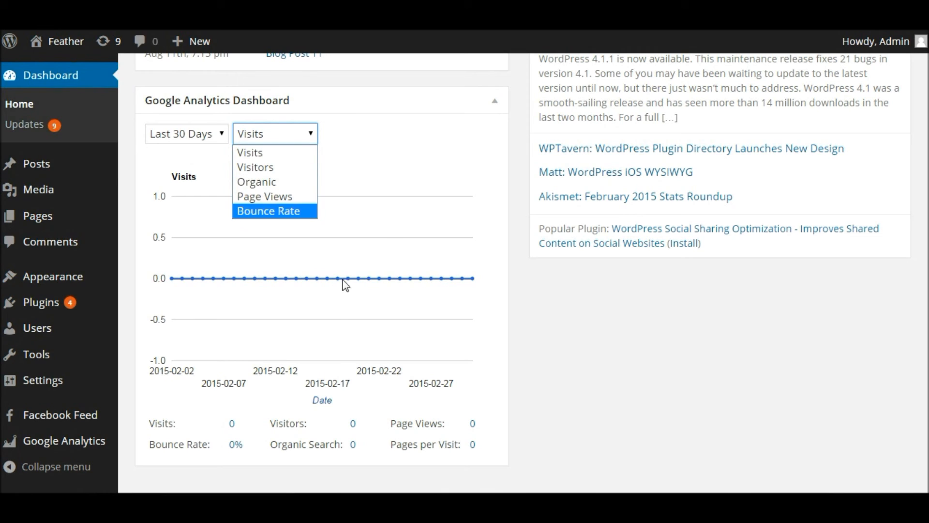
scroll(341, 283, "down", 1)
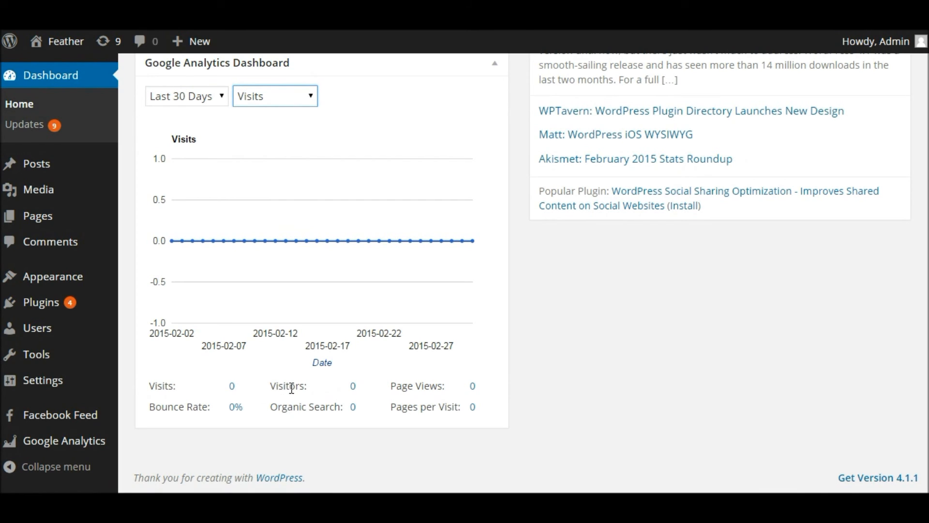
scroll(430, 387, "up", 3)
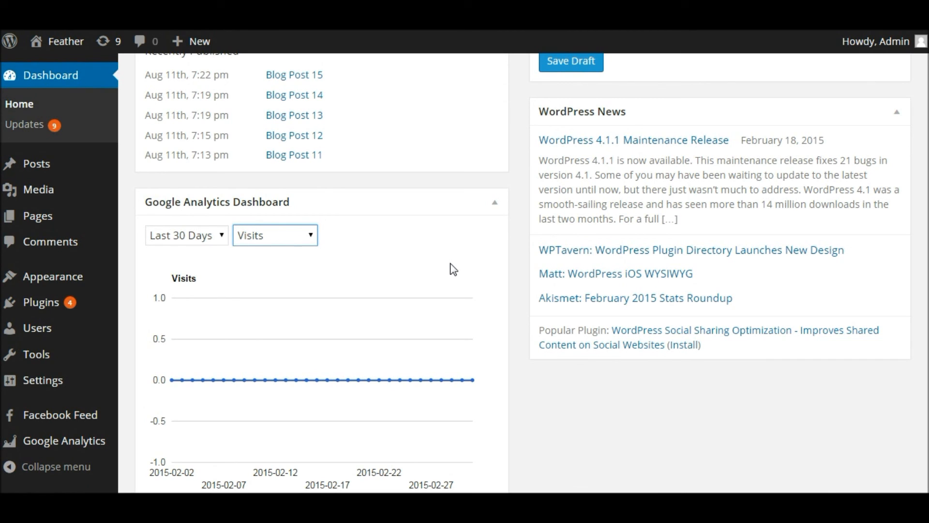
scroll(360, 369, "down", 2)
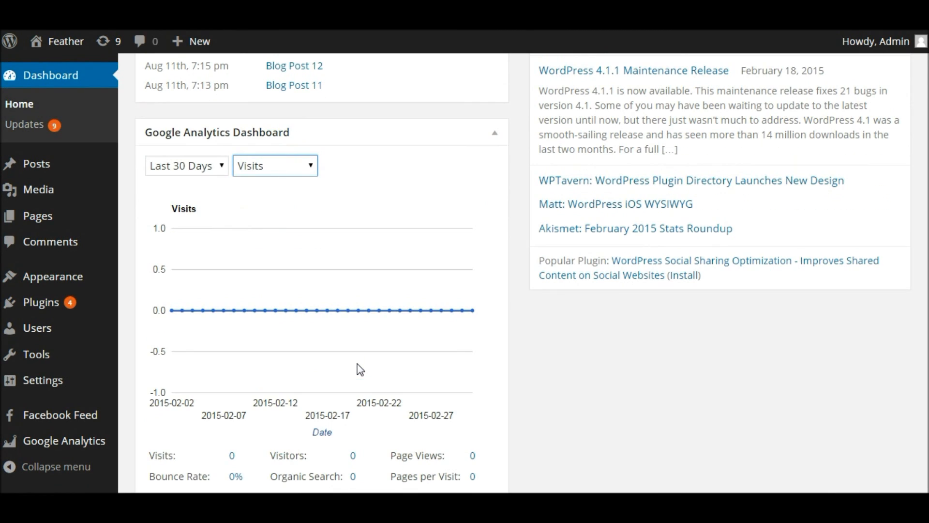